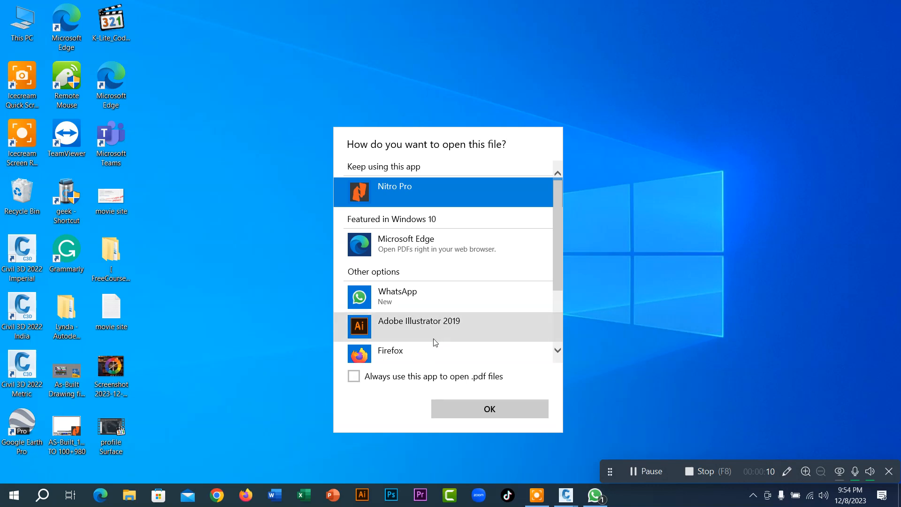
- Open the as-built PDF with Nitro Pro and switch to the As-Built Drawing final-(17-10-23) drawing in Civil 3D
scroll(422, 362, "down", 2)
left_click(477, 404)
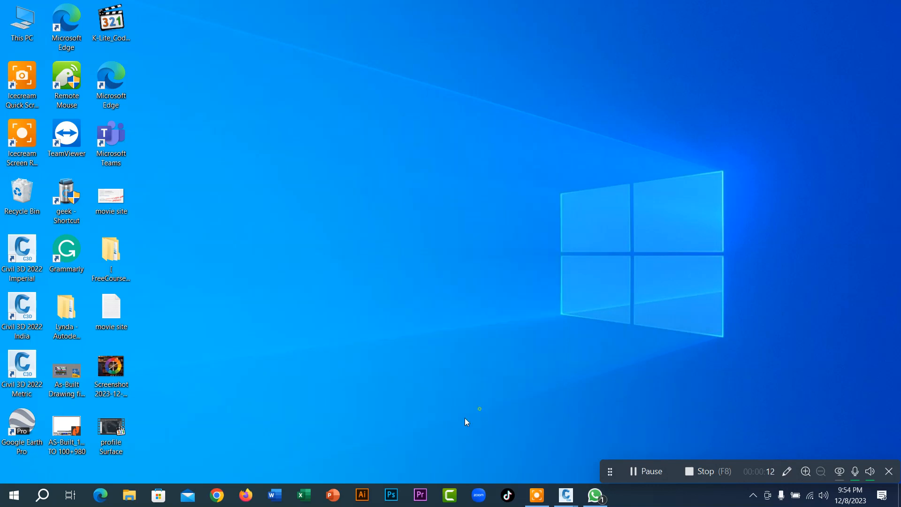
mouse_move(566, 496)
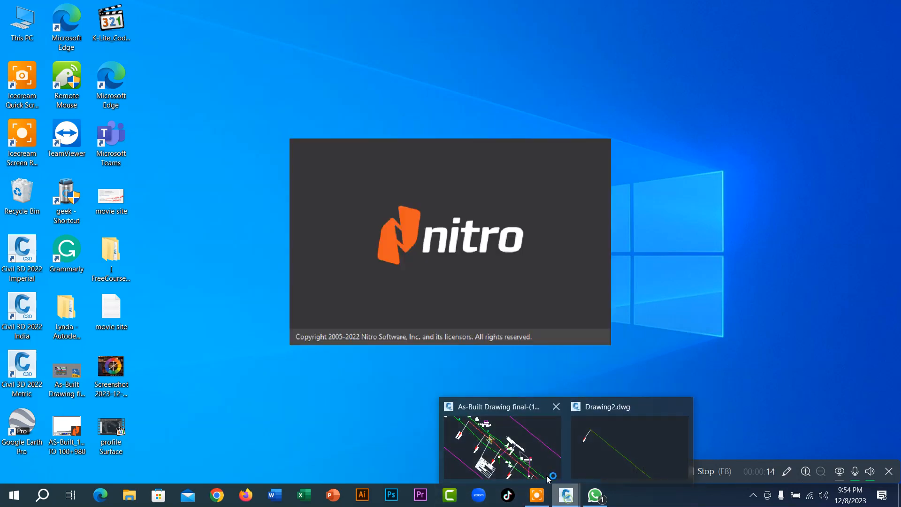
left_click(503, 451)
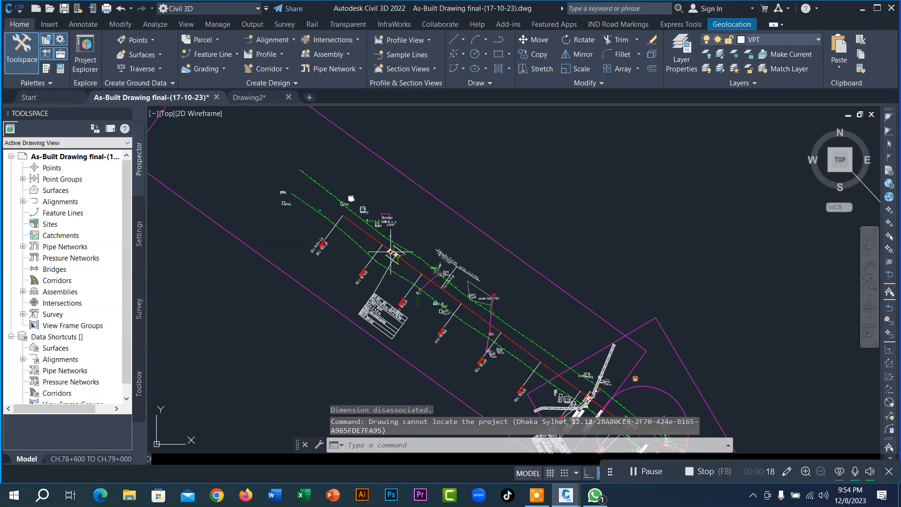
- Examine the paired chainage labels along the railway alignment from 50+400 past the box culvert
scroll(338, 225, "up", 3)
scroll(382, 246, "up", 1)
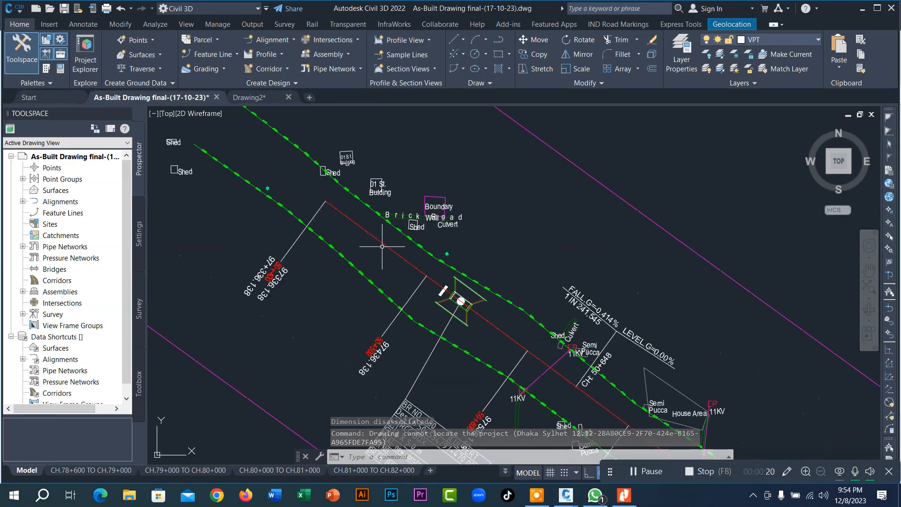
scroll(319, 230, "down", 1)
scroll(327, 242, "up", 2)
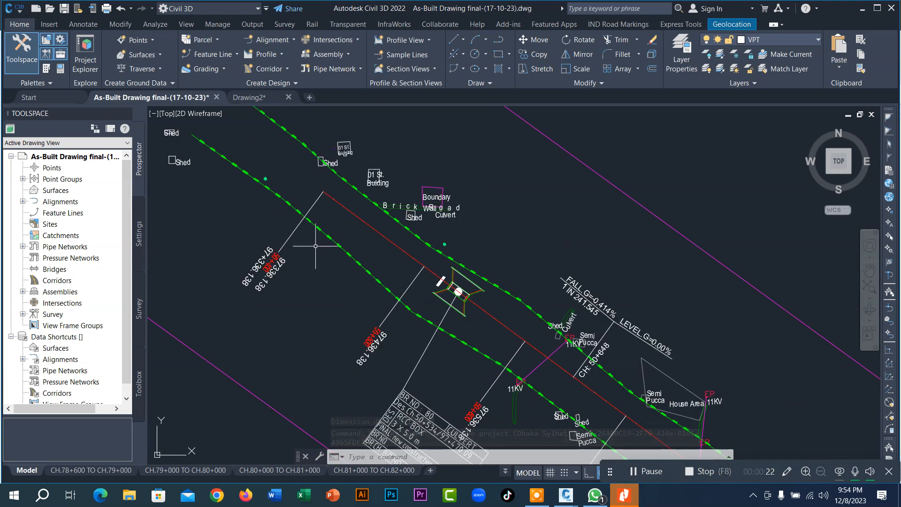
scroll(302, 259, "up", 2)
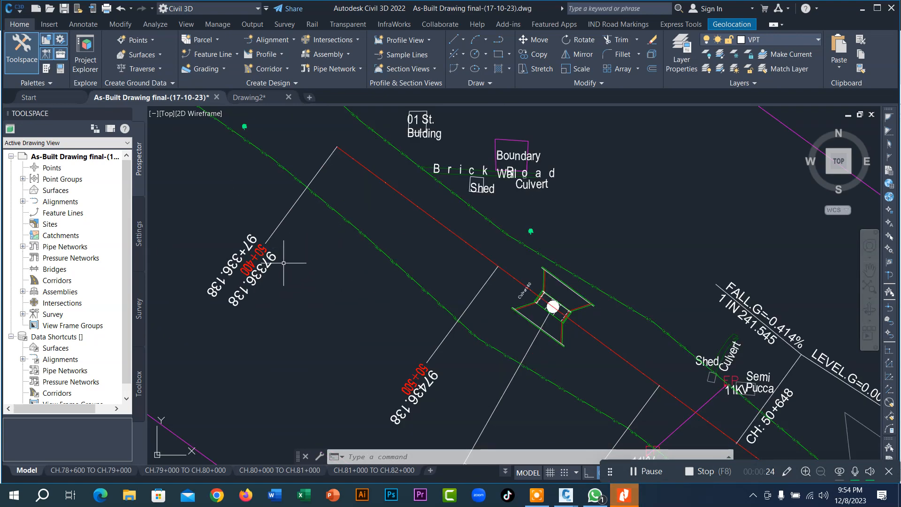
scroll(305, 239, "down", 3)
scroll(338, 279, "up", 3)
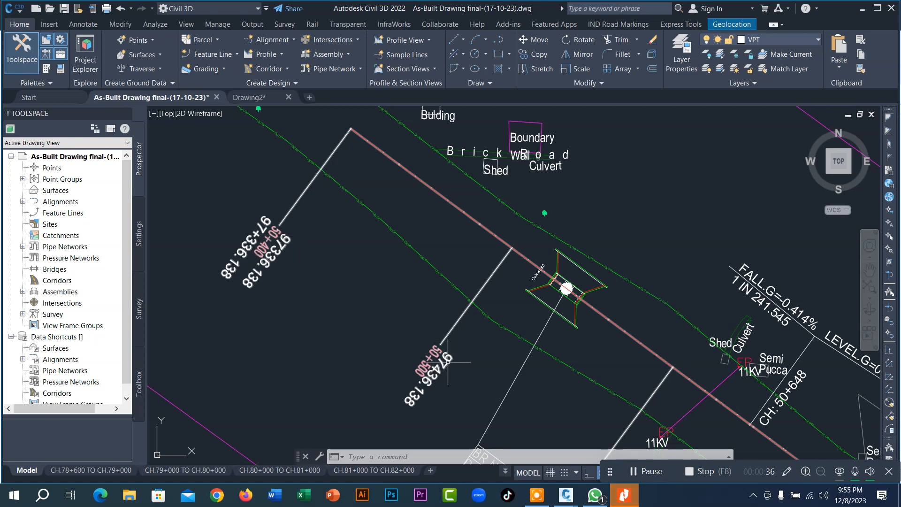
scroll(461, 338, "down", 3)
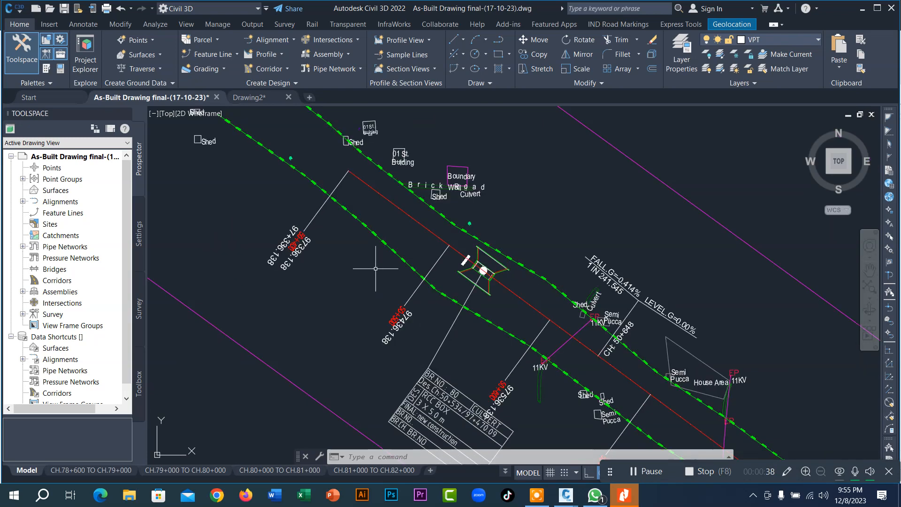
scroll(376, 269, "down", 3)
scroll(482, 341, "up", 3)
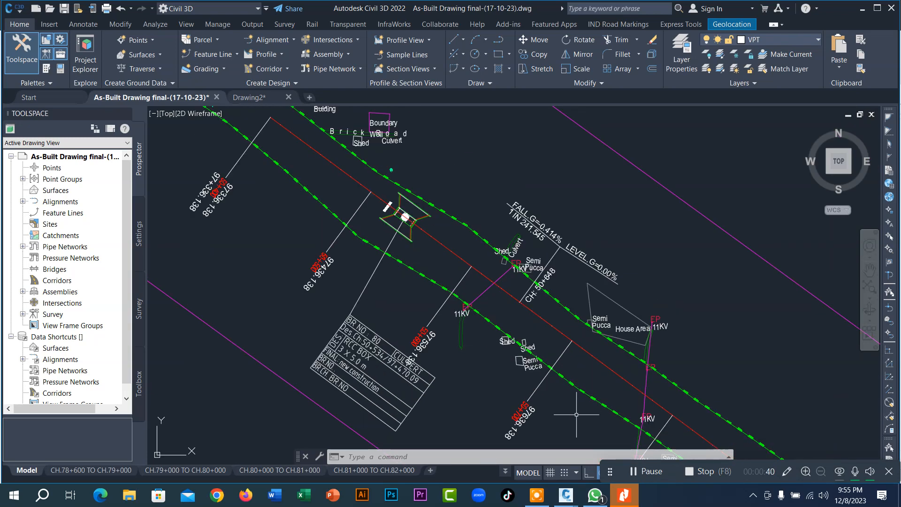
middle_click_drag(576, 415, 576, 415)
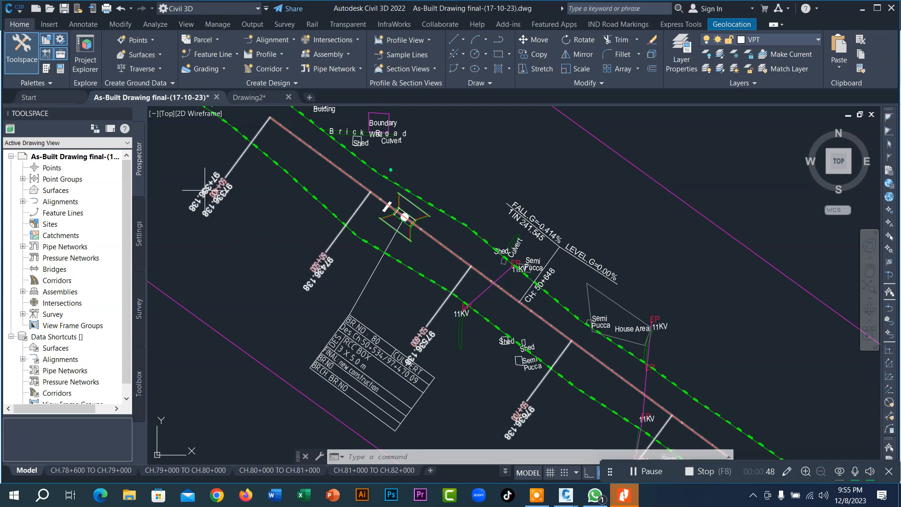
- Inspect the double station label at 50+400 closely and follow the labels along the alignment to the road crossing
scroll(216, 183, "up", 2)
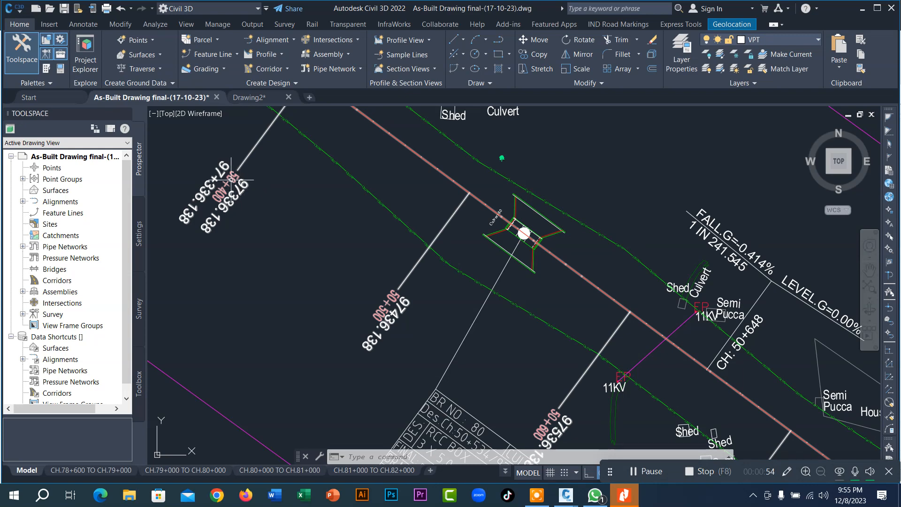
middle_click_drag(229, 183, 277, 229)
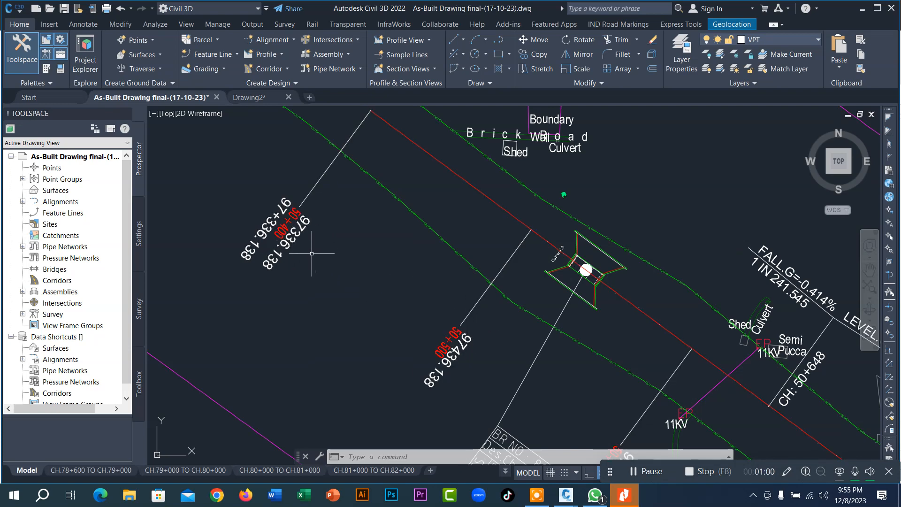
scroll(253, 209, "up", 2)
scroll(371, 287, "down", 2)
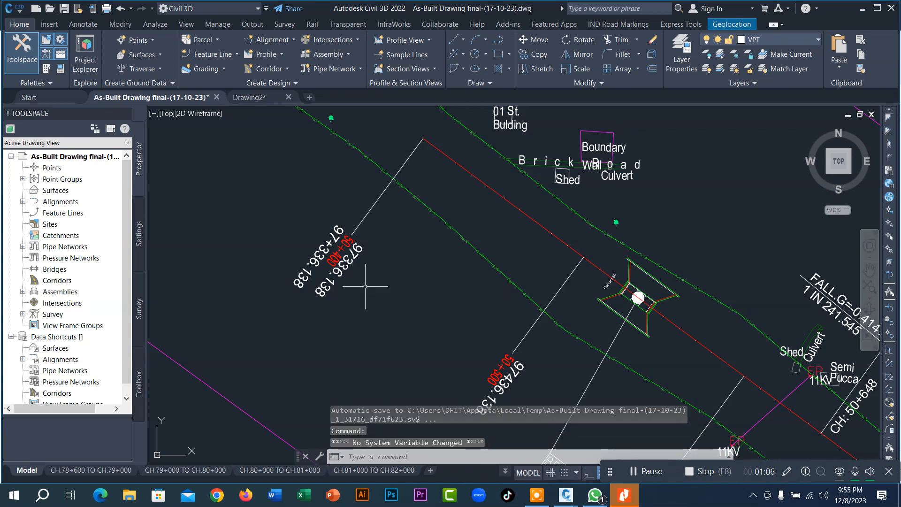
scroll(331, 244, "up", 2)
scroll(356, 224, "down", 2)
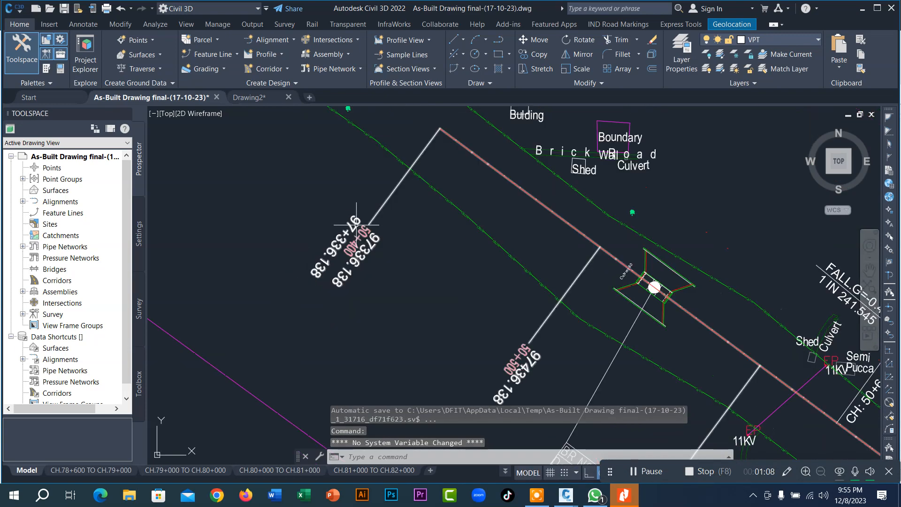
scroll(357, 224, "down", 2)
scroll(412, 243, "up", 2)
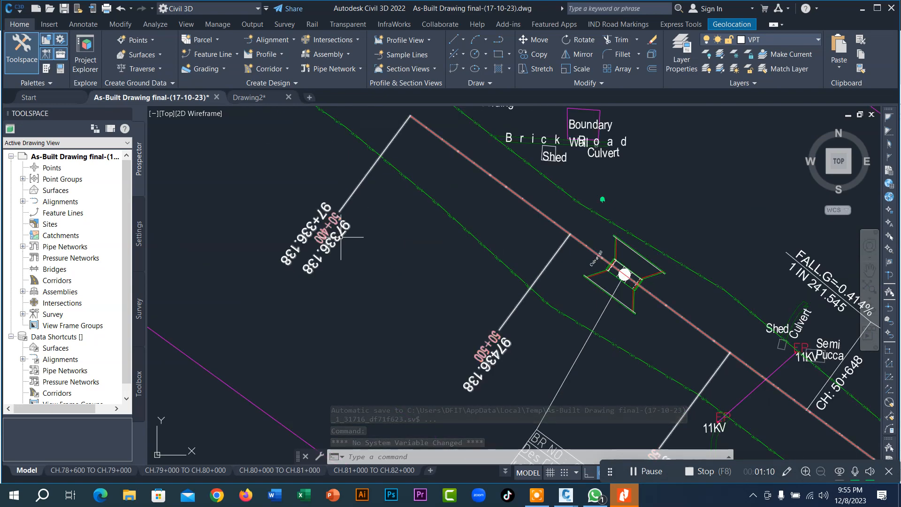
scroll(297, 236, "down", 4)
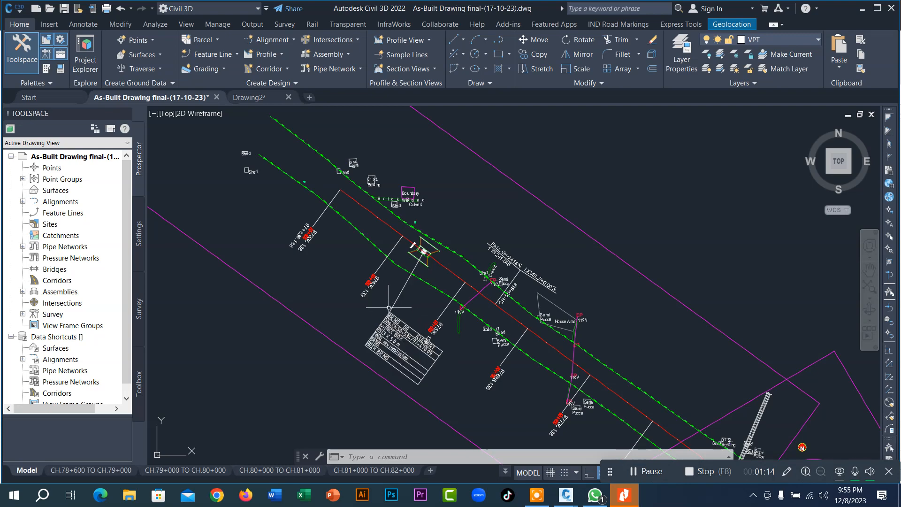
middle_click_drag(515, 389, 372, 299)
middle_click_drag(487, 390, 430, 304)
- Switch to the as-built PDF in Nitro Pro and go to the layout plan sheet CH.99+000 to CH.100+000
left_click(624, 496)
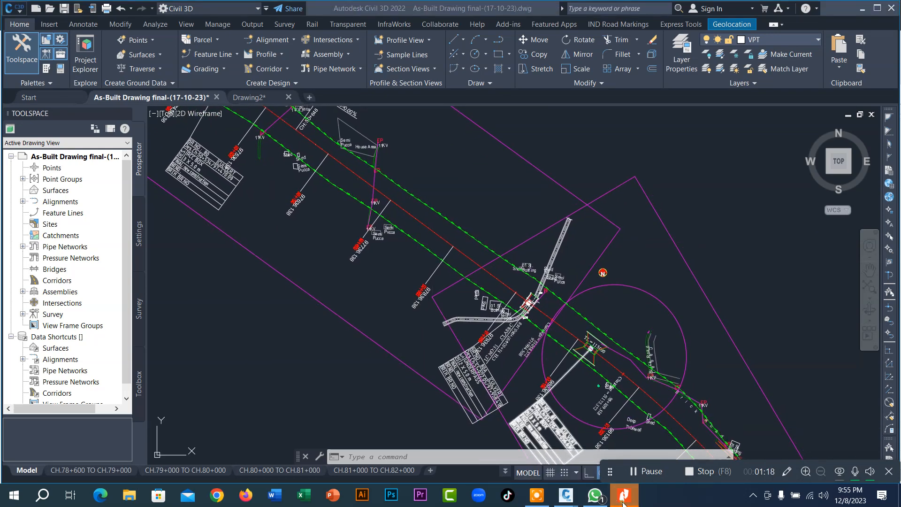
scroll(386, 256, "down", 2)
scroll(366, 249, "down", 4, "ctrl")
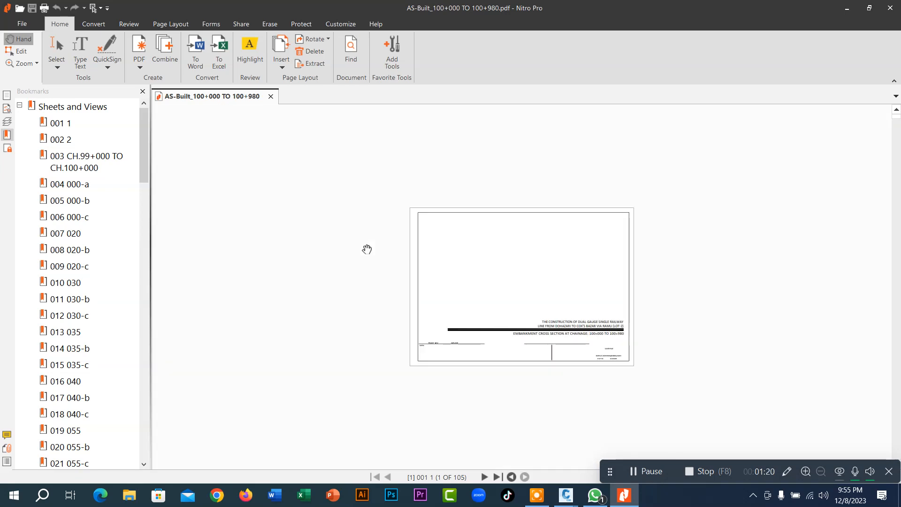
scroll(553, 327, "up", 1, "ctrl")
scroll(554, 319, "down", 2)
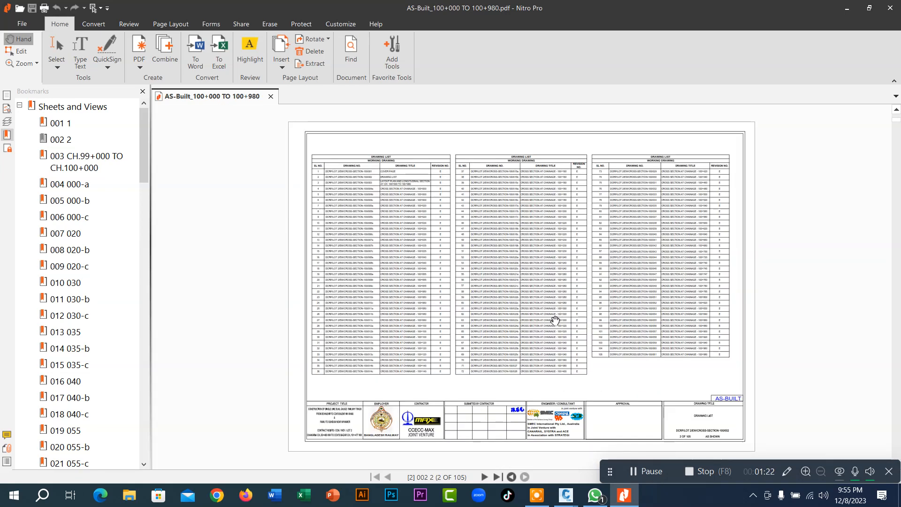
scroll(547, 346, "down", 2)
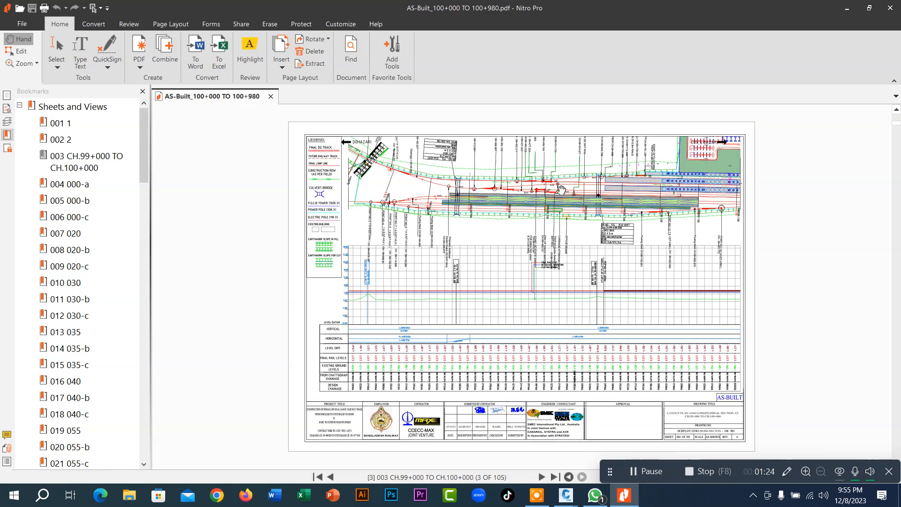
- Examine the design and continuous chainage labels between 99+200 and 99+700 on the PDF layout plan
scroll(447, 183, "up", 3, "ctrl")
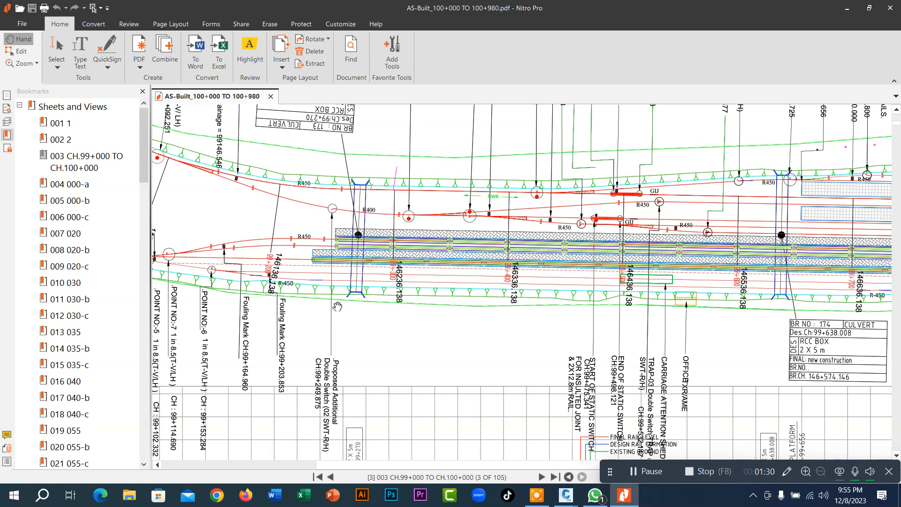
scroll(304, 266, "up", 1, "ctrl")
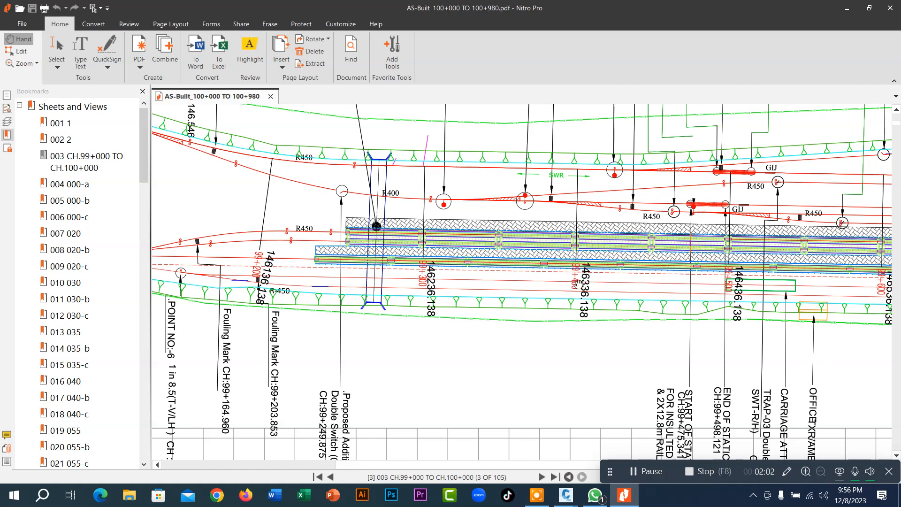
left_click_drag(615, 287, 554, 285)
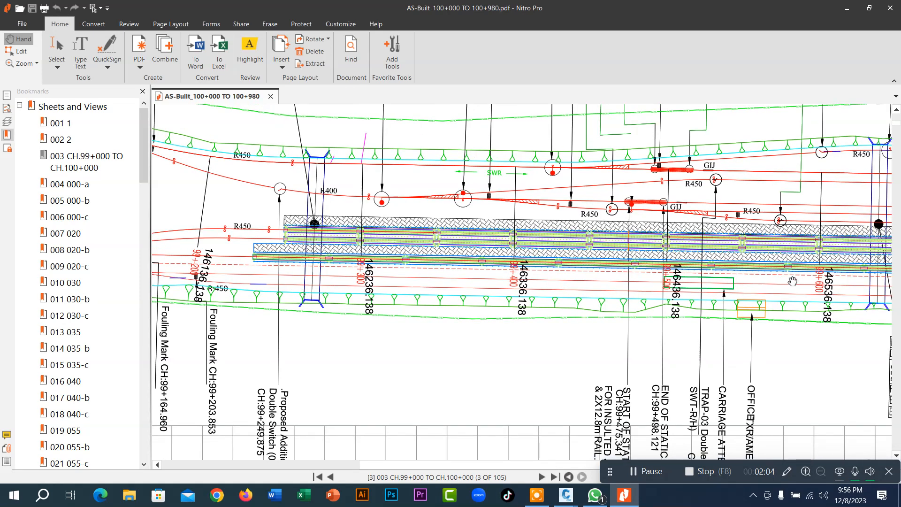
left_click_drag(793, 281, 553, 276)
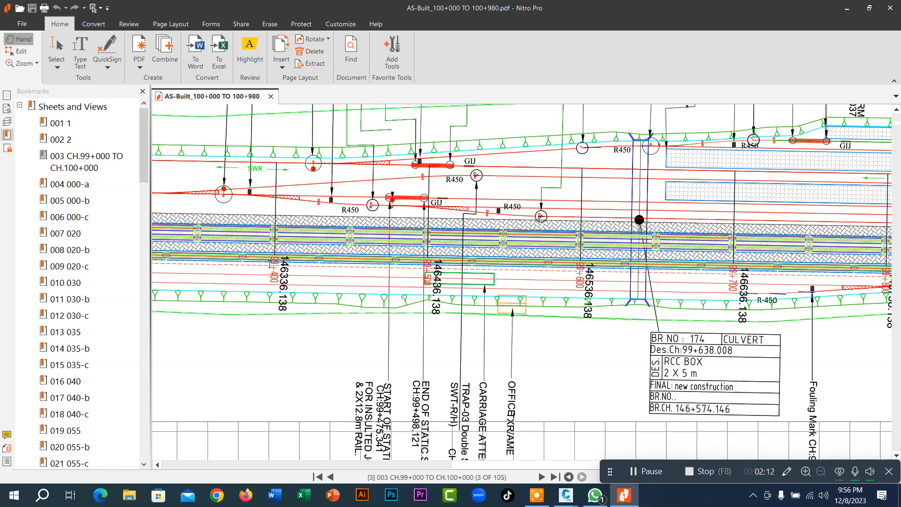
scroll(269, 265, "up", 2, "ctrl")
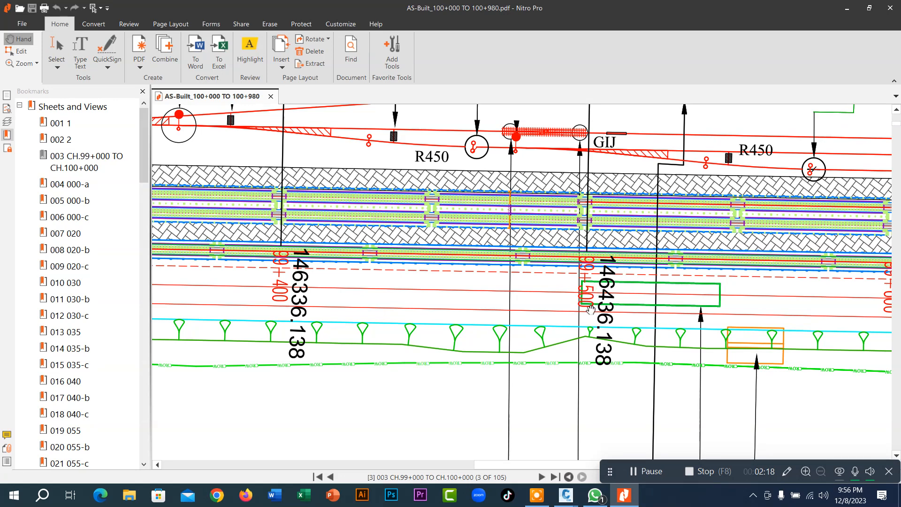
mouse_move(703, 334)
left_mouse_down()
mouse_move(692, 333)
mouse_move(824, 335)
left_mouse_up()
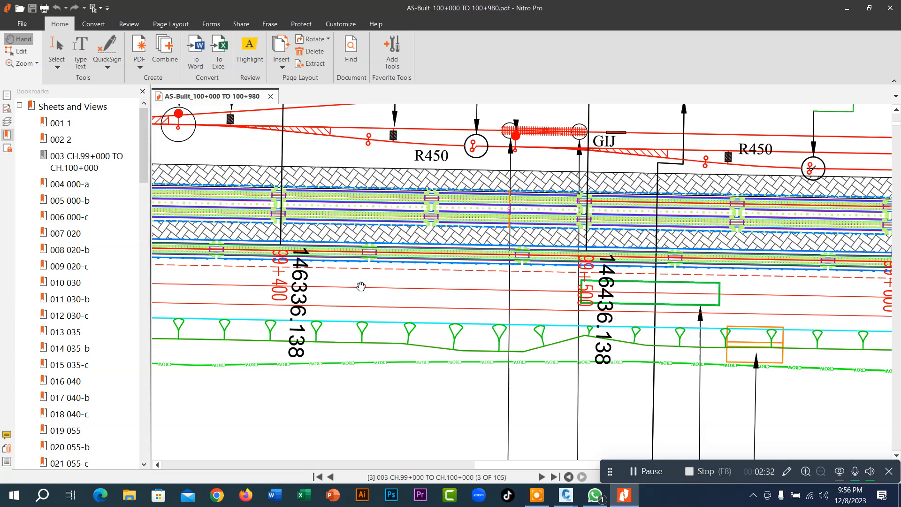
- Return to Civil 3D and compare the station label in Drawing2 with those in the as-built drawing
left_click(847, 12)
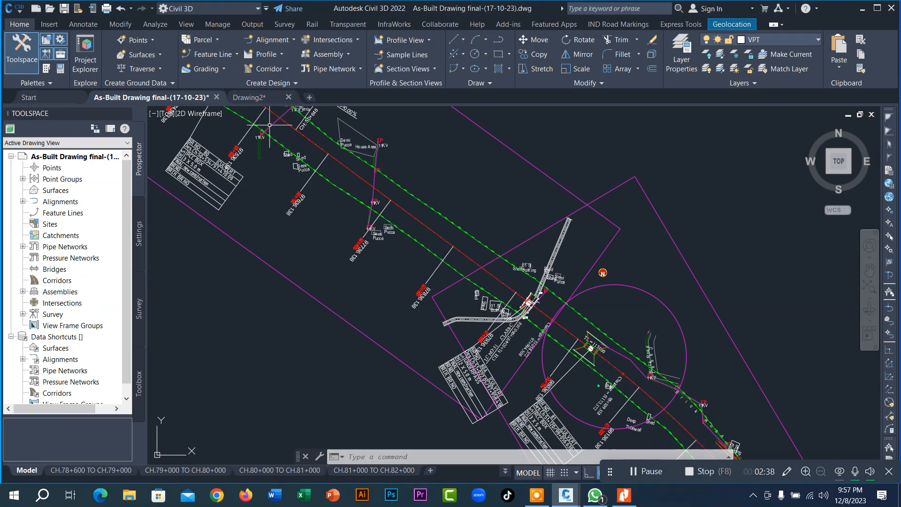
left_click(258, 96)
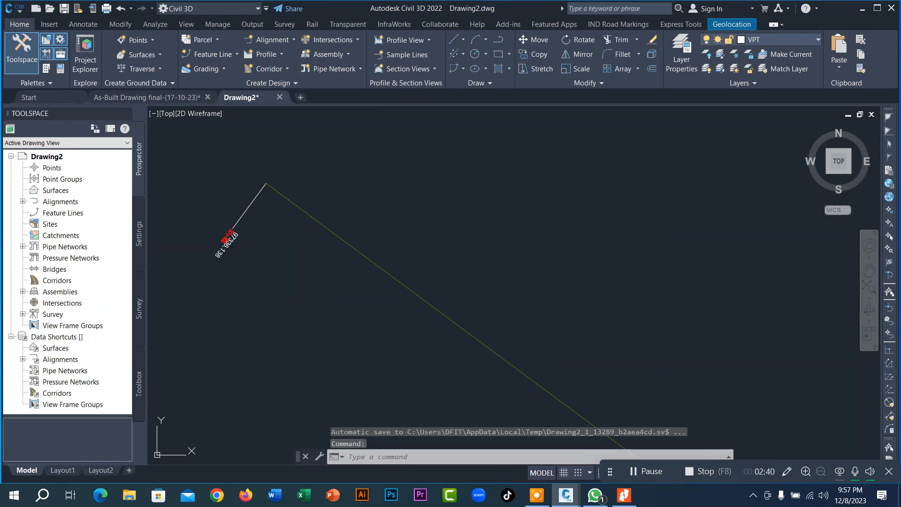
left_click(284, 179)
left_click(281, 175)
scroll(268, 185, "up", 2)
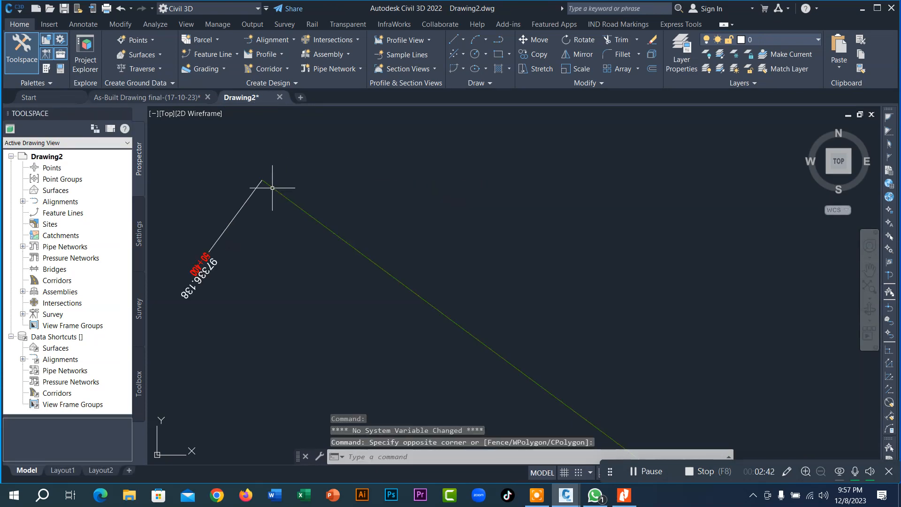
left_click(189, 96)
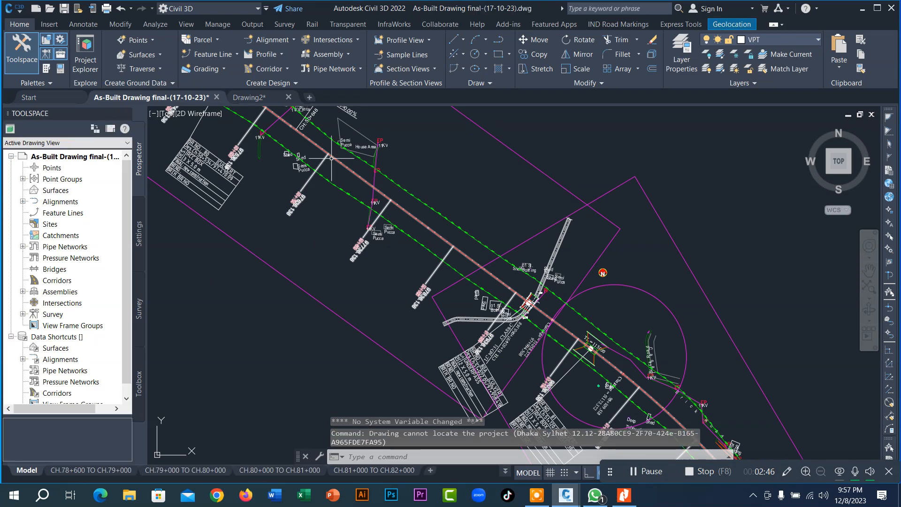
scroll(328, 161, "up", 2)
scroll(333, 226, "down", 2)
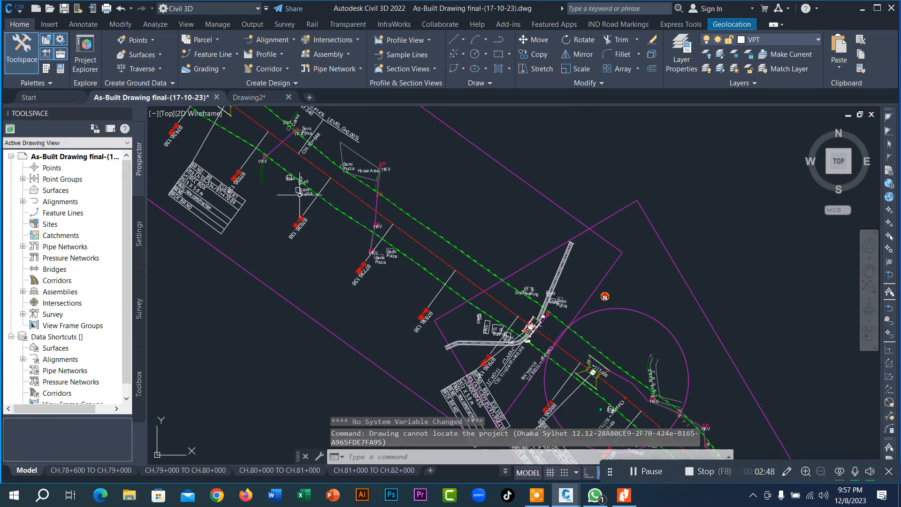
- Switch to Drawing2 and open the alignment properties of the alignment starting at the double station label
left_click(263, 98)
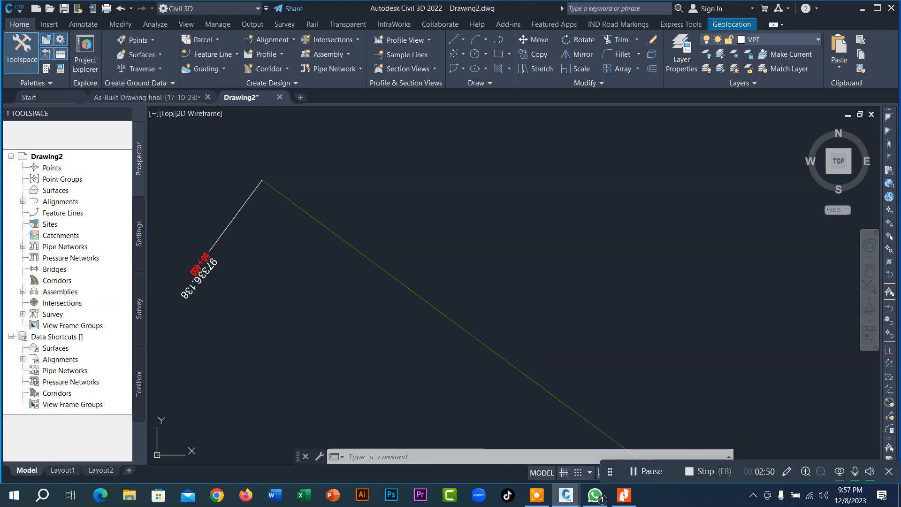
middle_click_drag(234, 252, 273, 253)
scroll(242, 258, "up", 2)
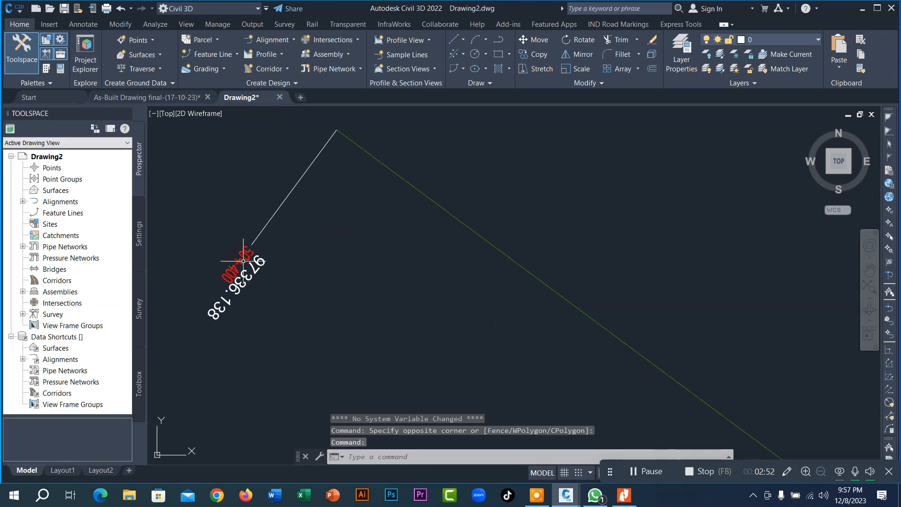
left_click(361, 148)
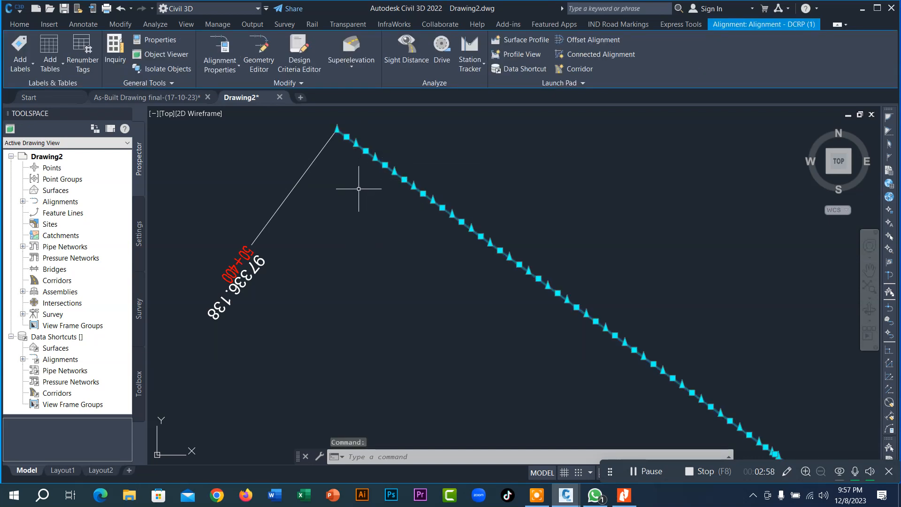
left_click(221, 58)
left_click(261, 91)
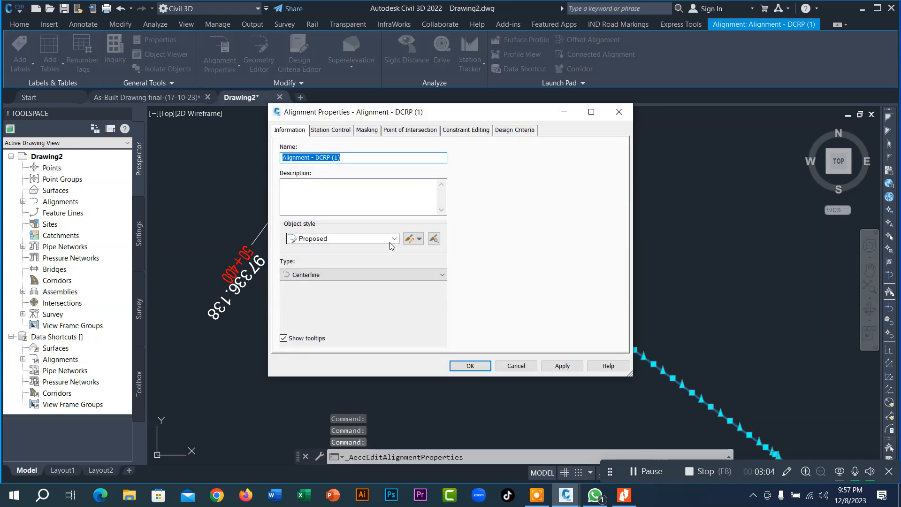
- Review the alignment's masking, point of intersection and constraint editing properties, then return to its station control settings
left_click(339, 133)
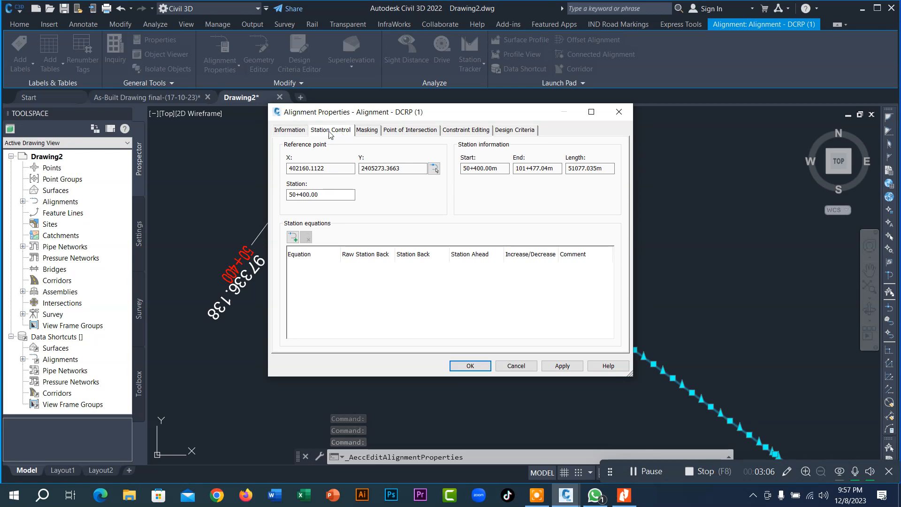
left_click(371, 133)
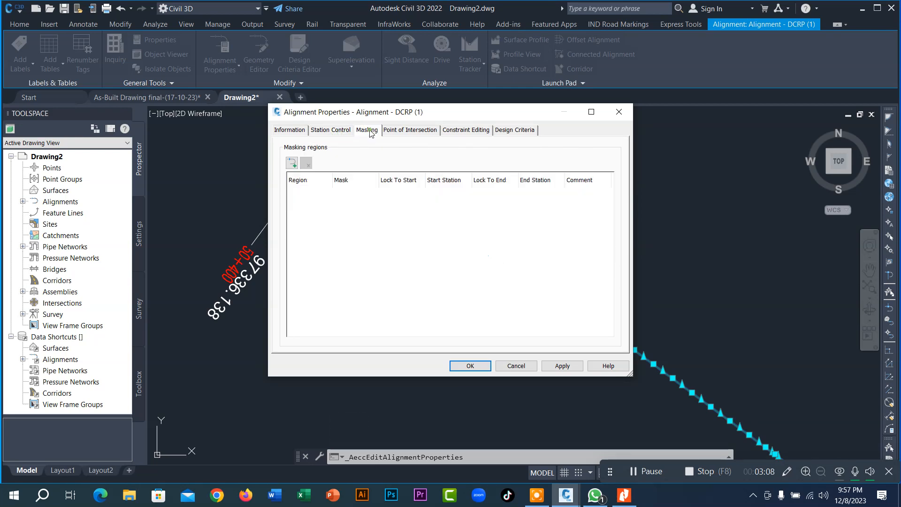
left_click(412, 133)
left_click(464, 134)
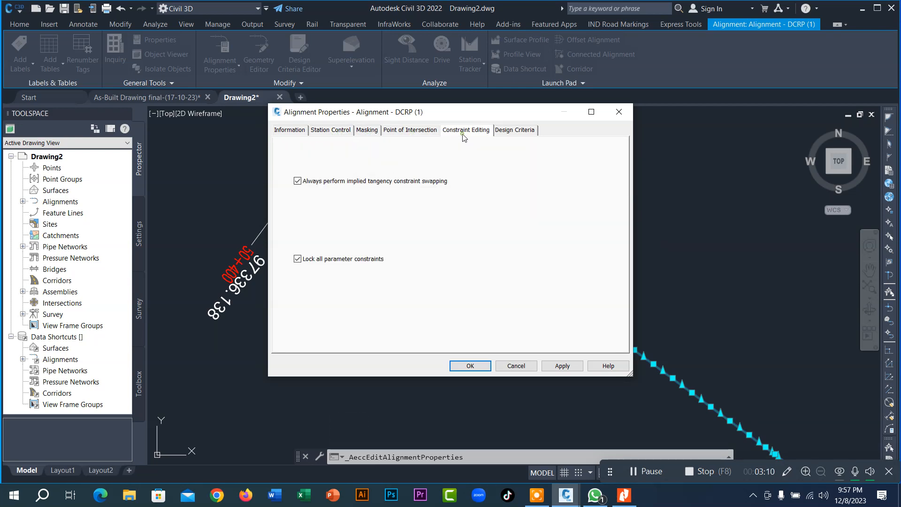
left_click(335, 133)
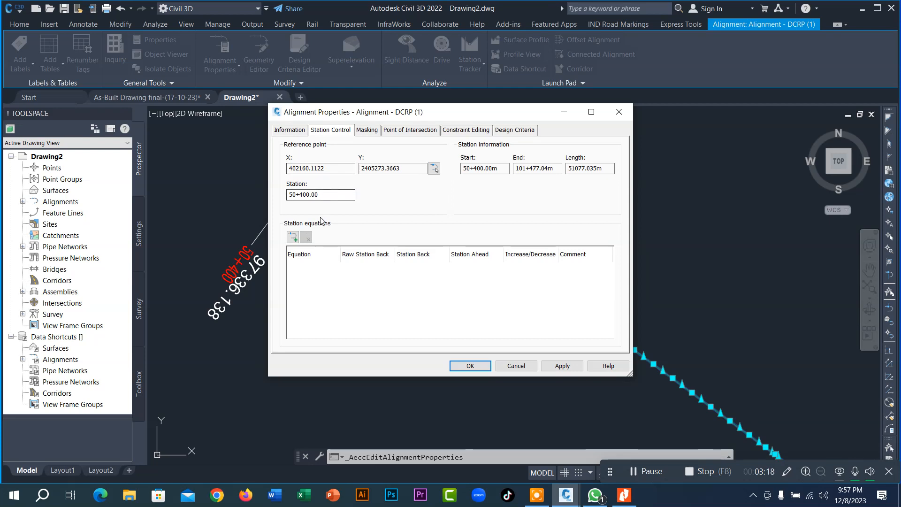
- Add a station equation at the start point of the alignment, accepting the station equation warning
left_click(294, 239)
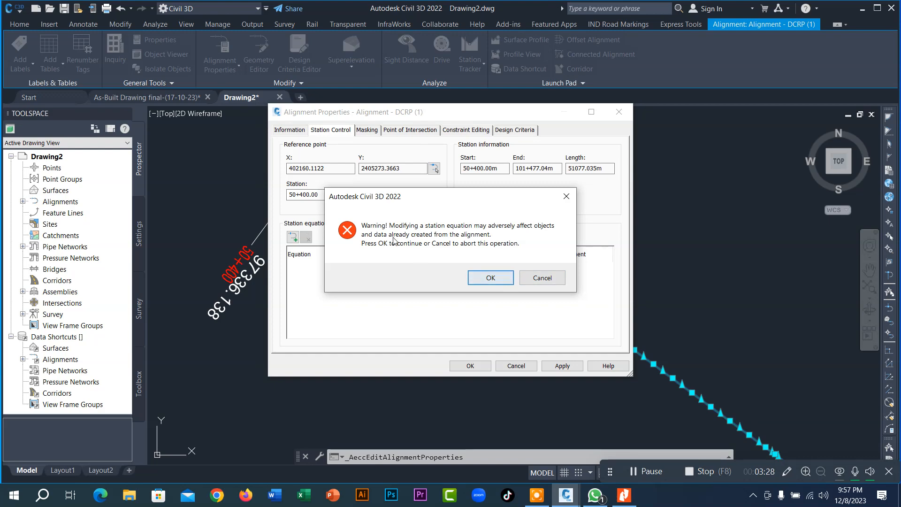
left_click(491, 278)
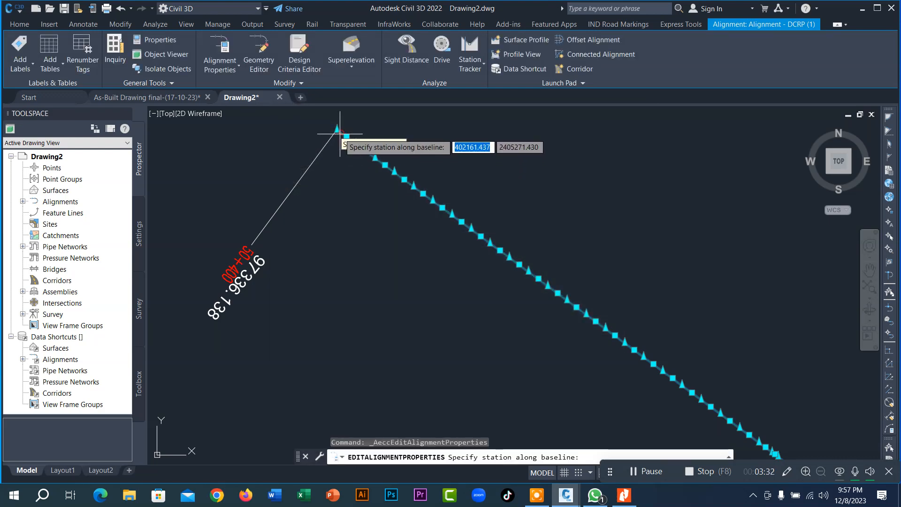
scroll(337, 135, "up", 8)
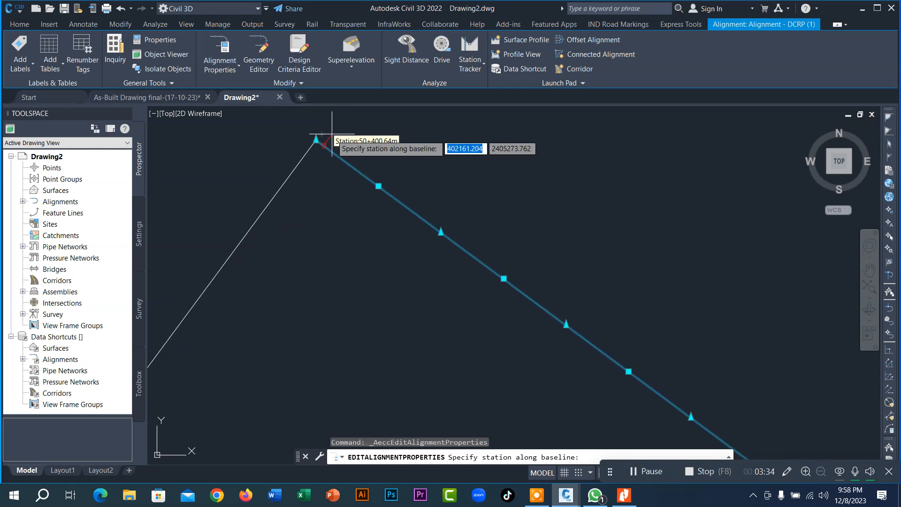
scroll(332, 135, "up", 6)
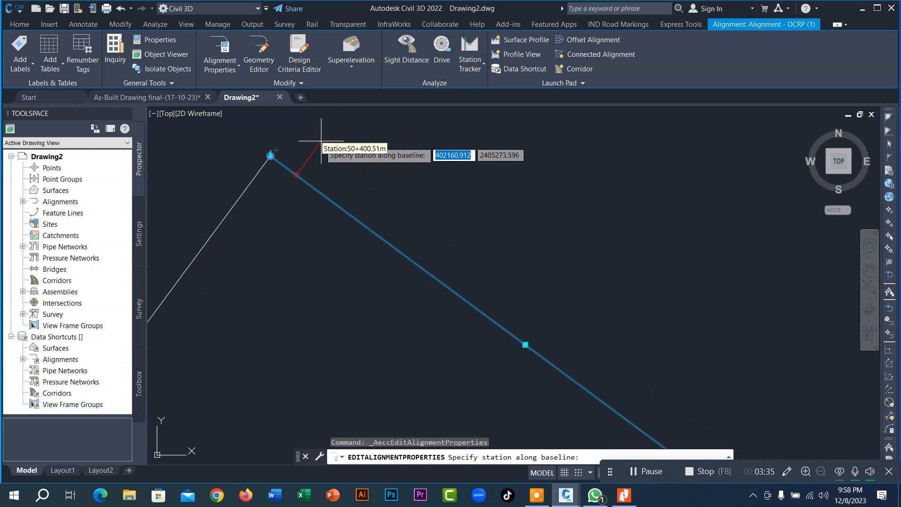
left_click(270, 155)
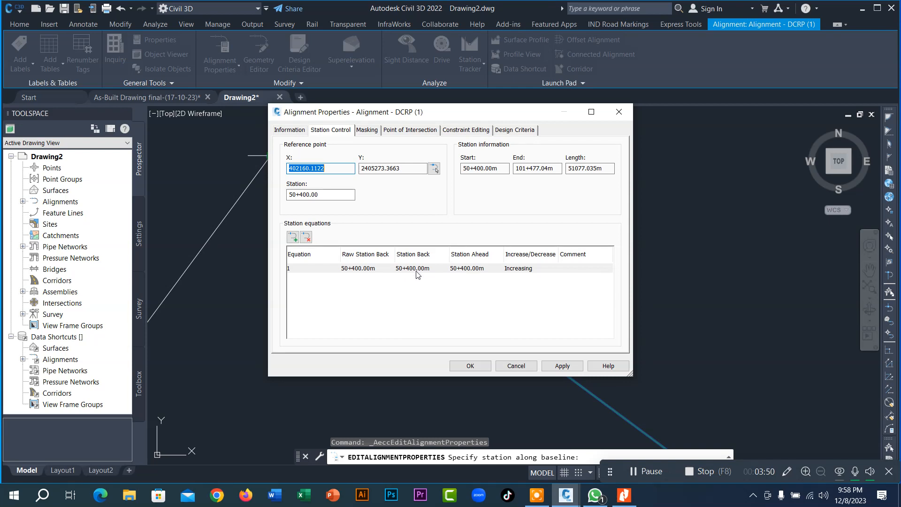
- Set the equation's Station Ahead to 97336.138, then apply the change and close the alignment properties
left_click(476, 271)
left_click(484, 269)
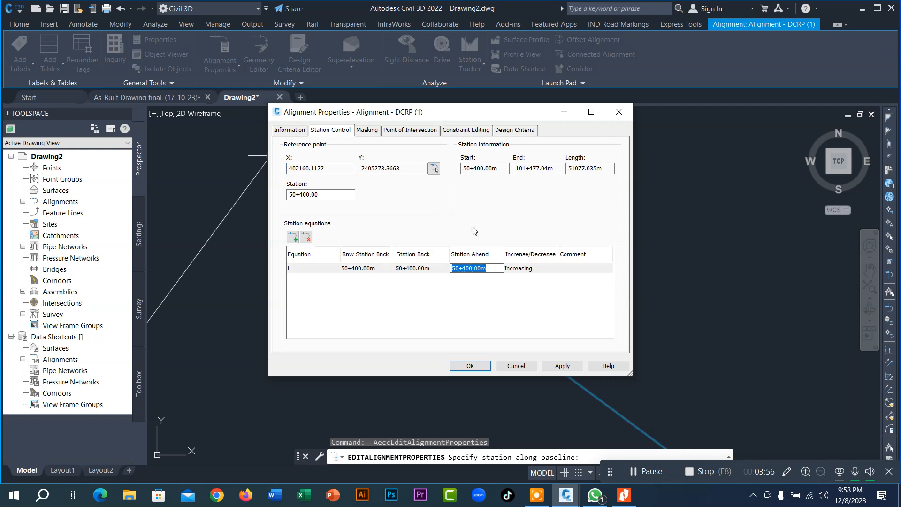
left_click_drag(482, 117, 619, 131)
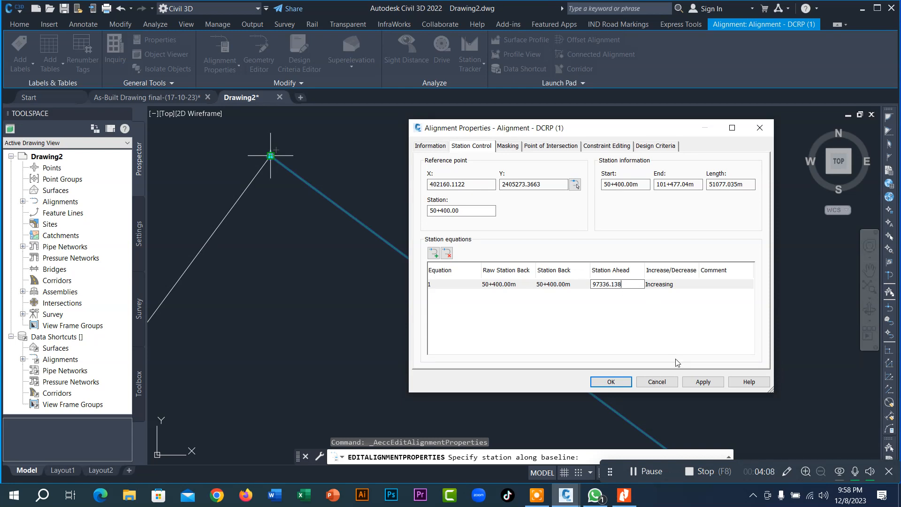
left_click(569, 327)
left_click(633, 296)
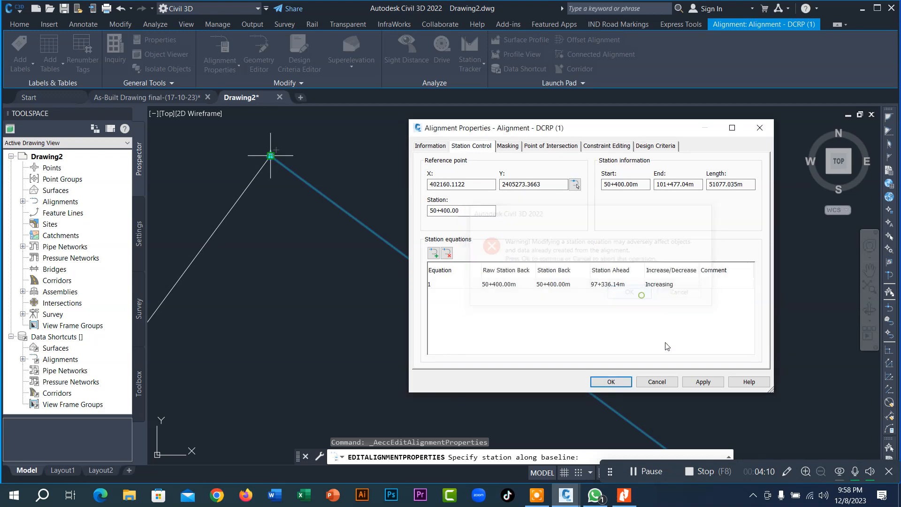
left_click(703, 382)
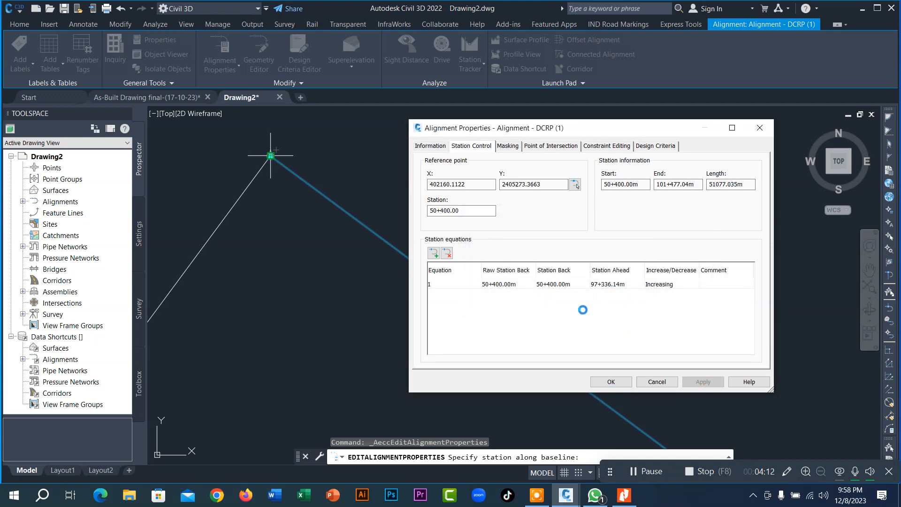
left_click(616, 382)
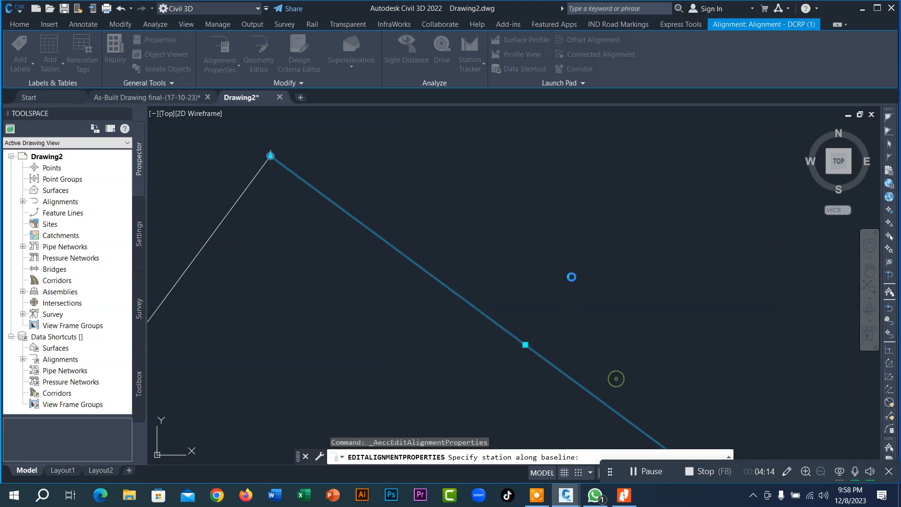
- Open the label settings of the selected alignment for editing
scroll(556, 193, "down", 6)
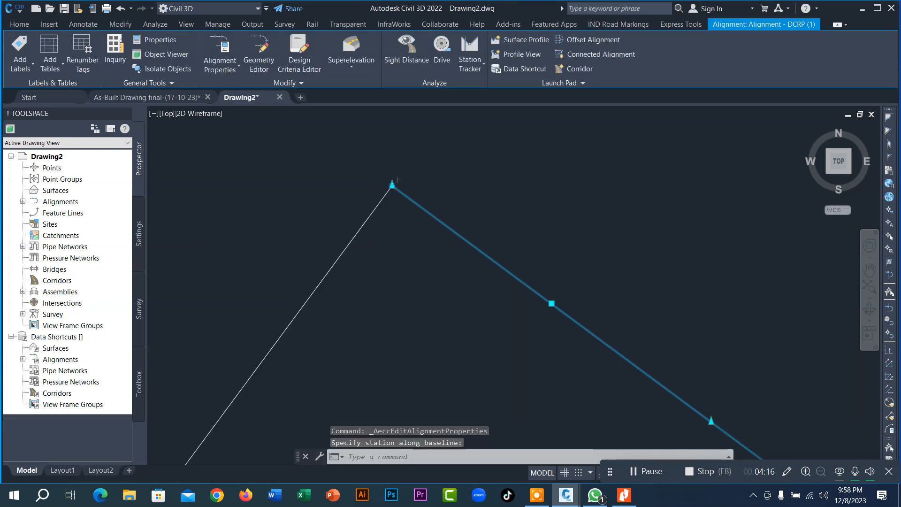
scroll(458, 191, "down", 2)
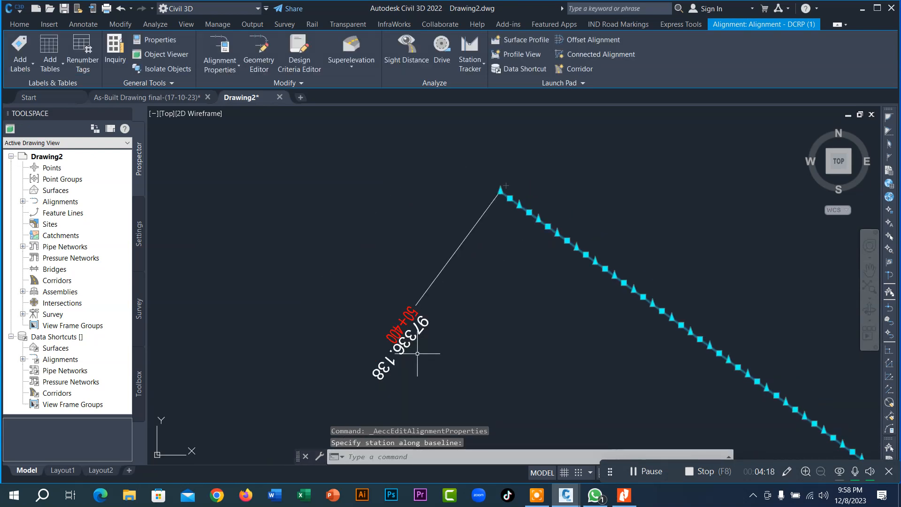
scroll(412, 361, "up", 2)
scroll(367, 330, "down", 2)
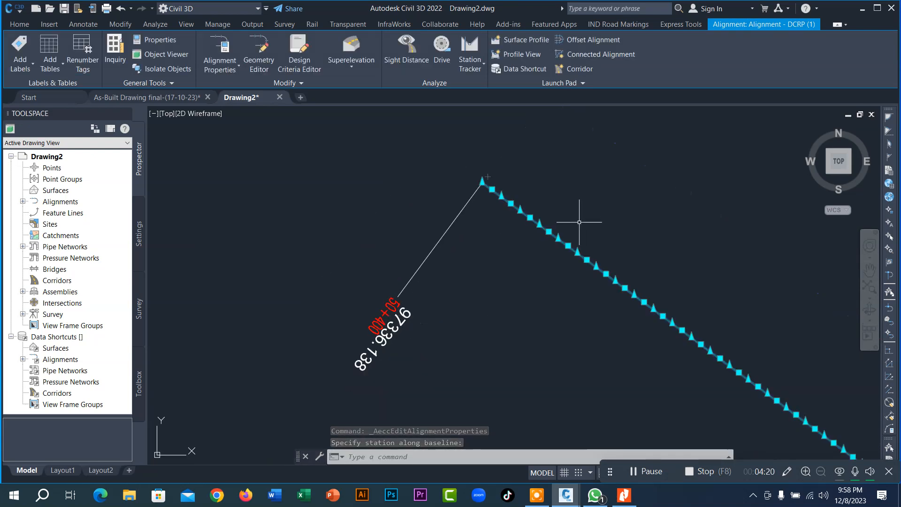
scroll(543, 214, "up", 2)
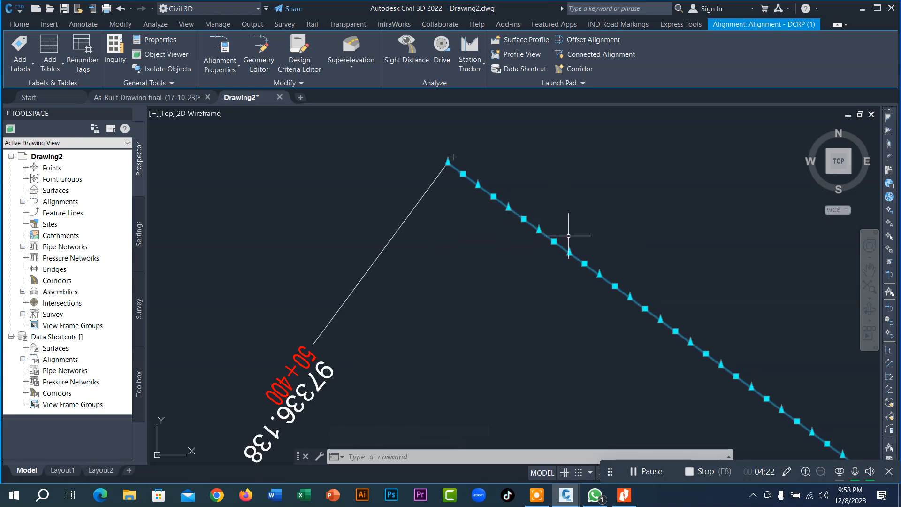
right_click(534, 224)
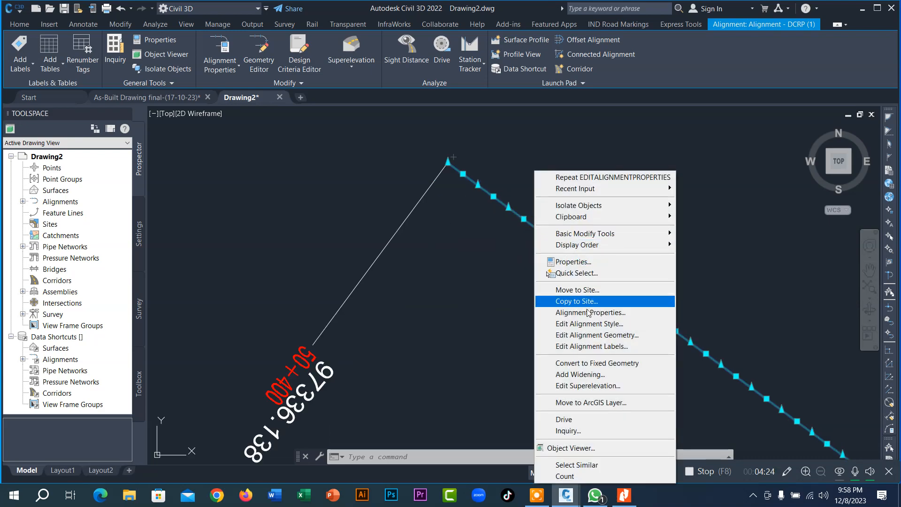
left_click(592, 346)
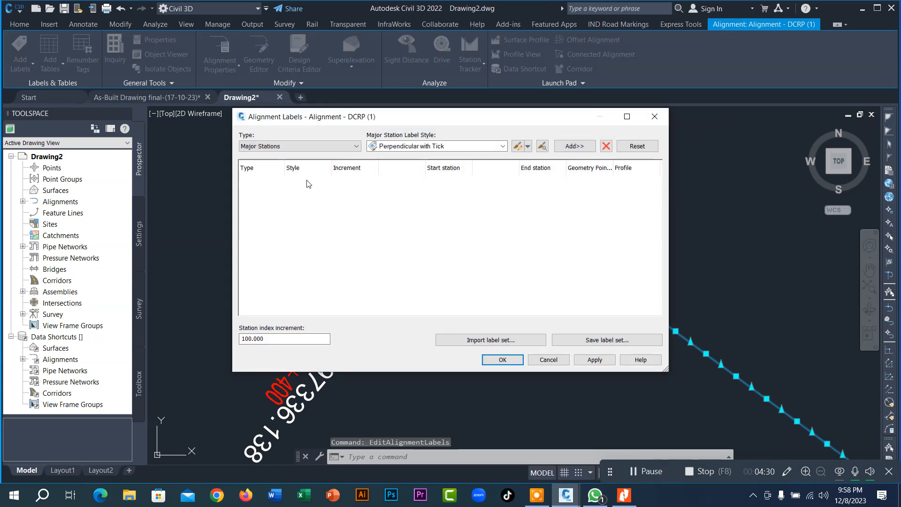
- Add two major station label entries to the alignment, one styled Perpendicular with Tick and one Perpendicular with Line
left_click(503, 147)
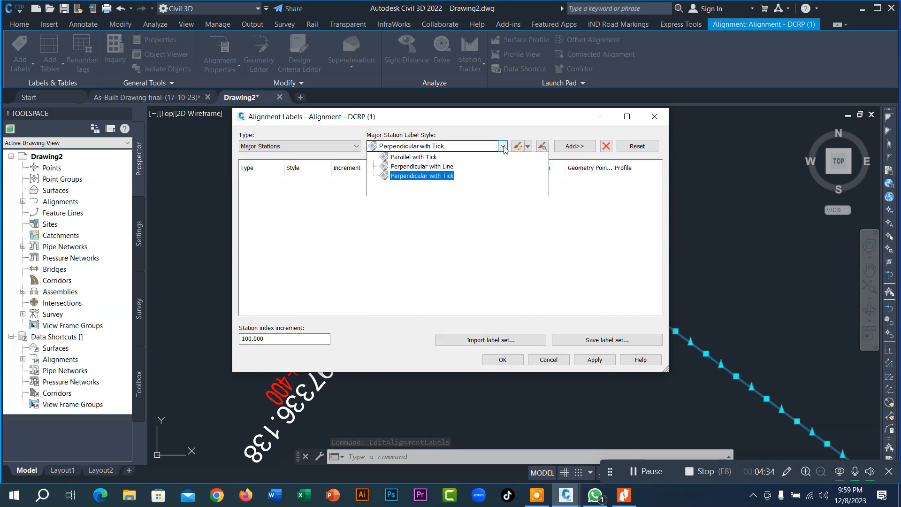
left_click(503, 147)
left_click(574, 146)
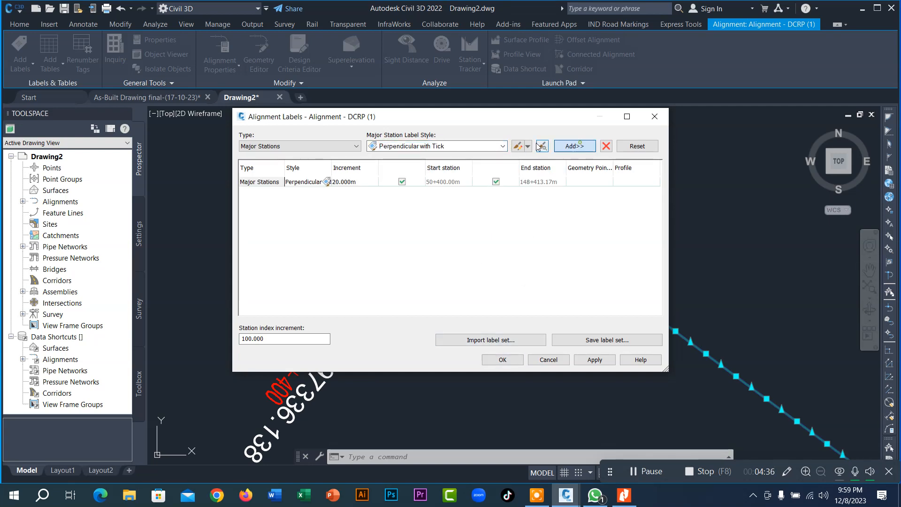
left_click(483, 146)
left_click(458, 169)
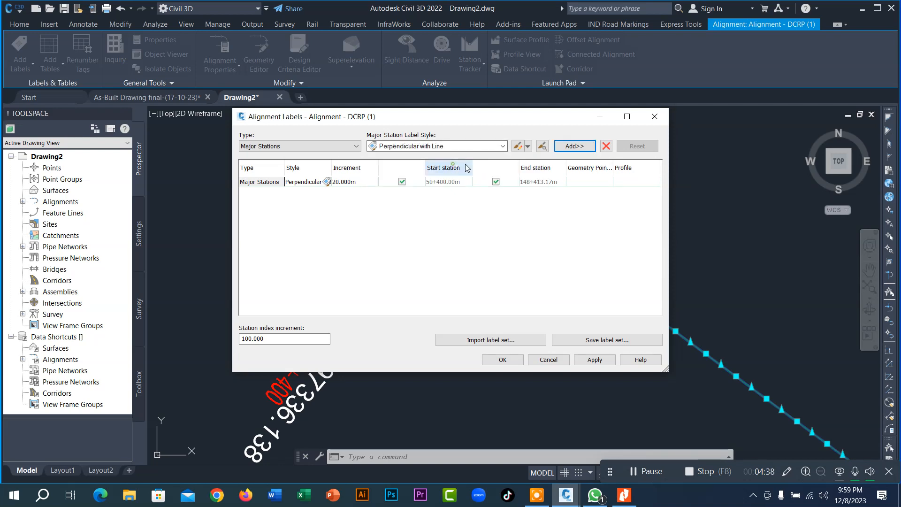
left_click(574, 146)
- Set the increment of the first major station label entry to 100 m and apply the labels to the alignment
left_click(359, 182)
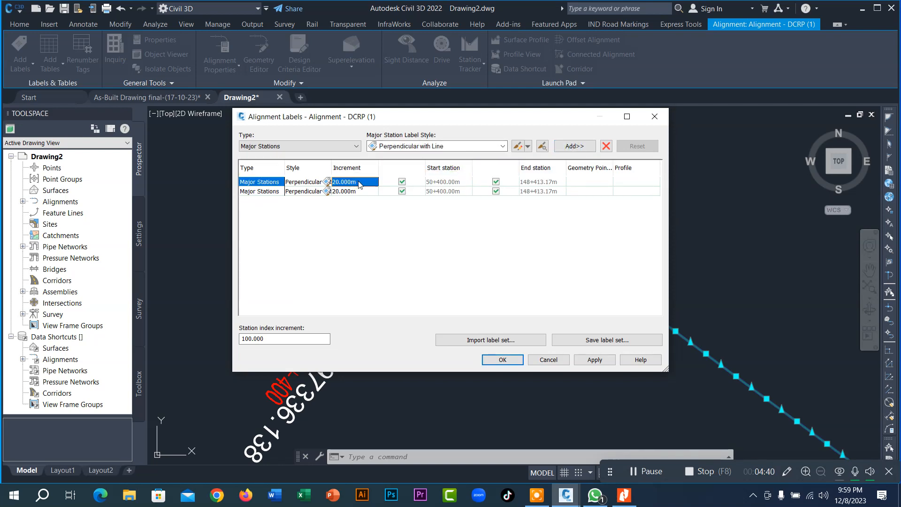
left_click(359, 183)
type("1000")
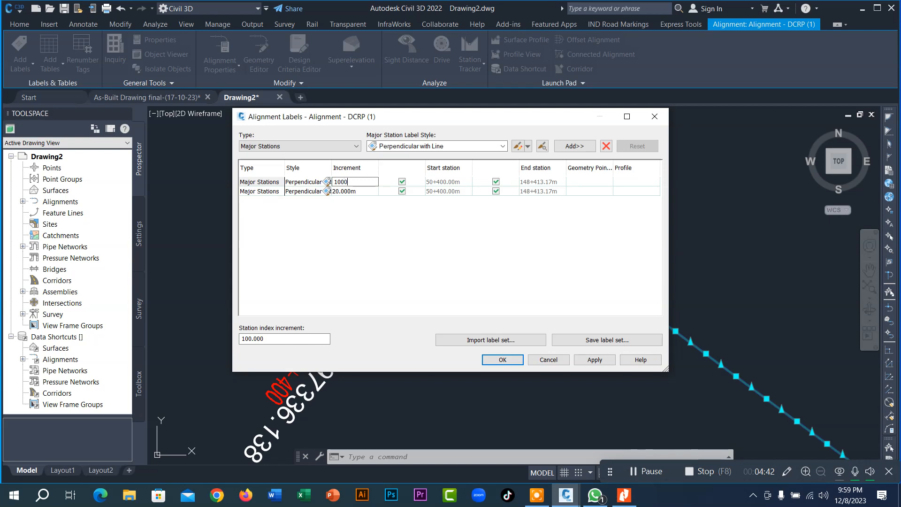
left_click(594, 361)
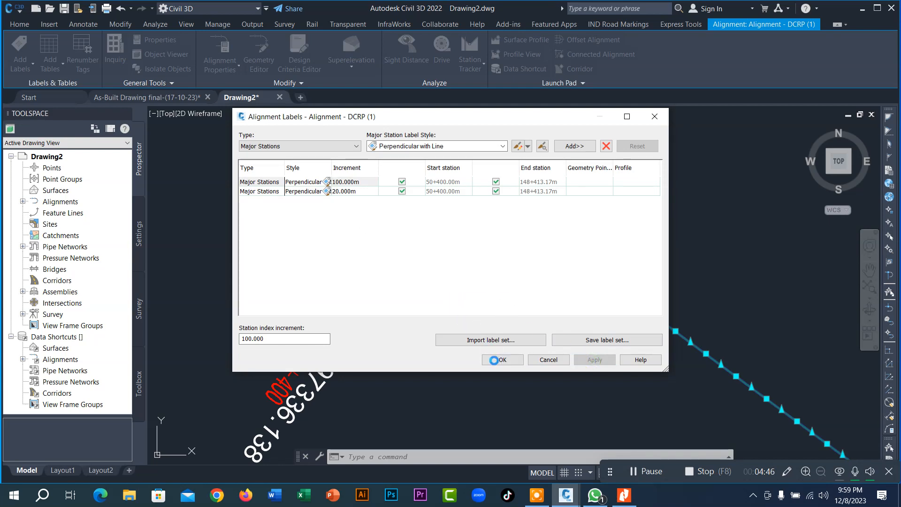
left_click(494, 360)
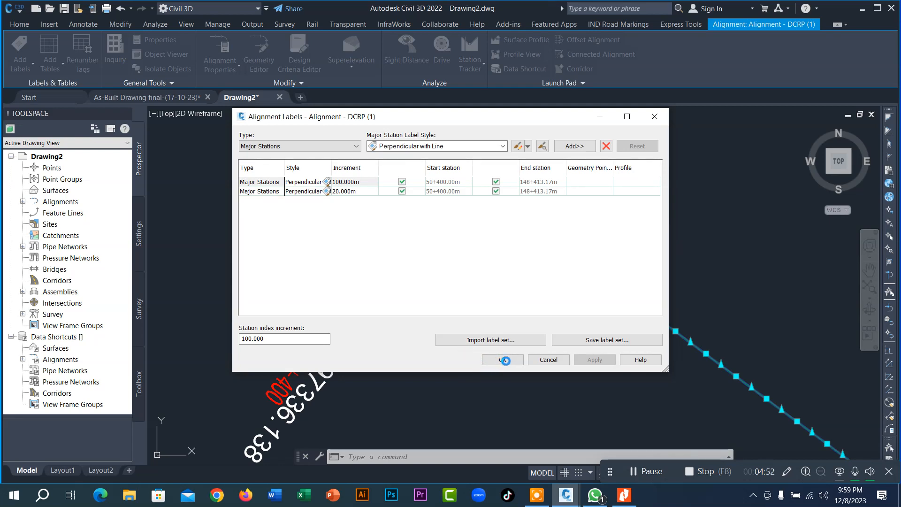
- Remove the major station label entry with the 20 m increment from the alignment's labels and accept the change
scroll(439, 308, "down", 2)
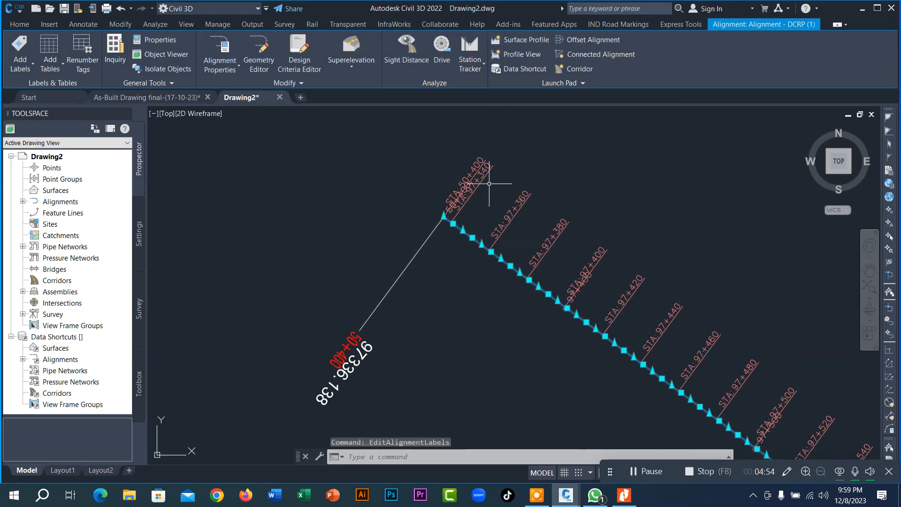
scroll(489, 183, "up", 2)
scroll(461, 262, "down", 2)
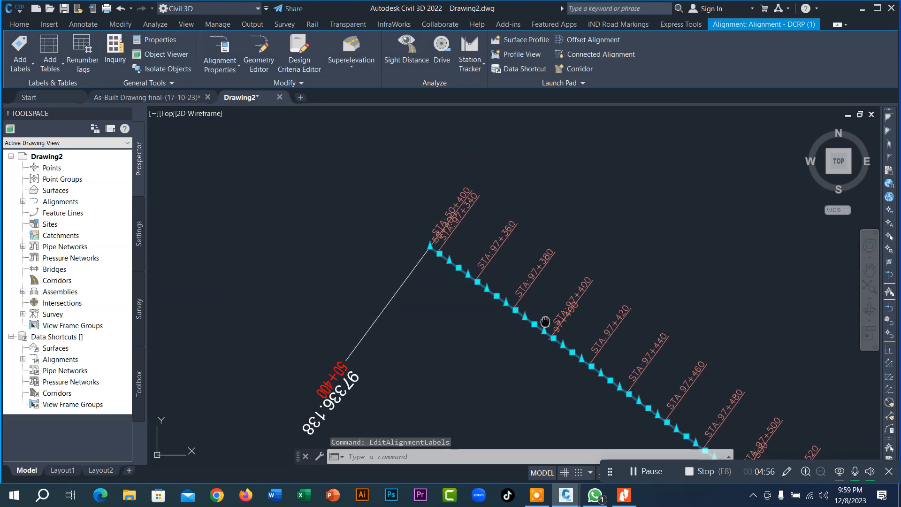
middle_click_drag(545, 323, 495, 297)
scroll(493, 298, "up", 2)
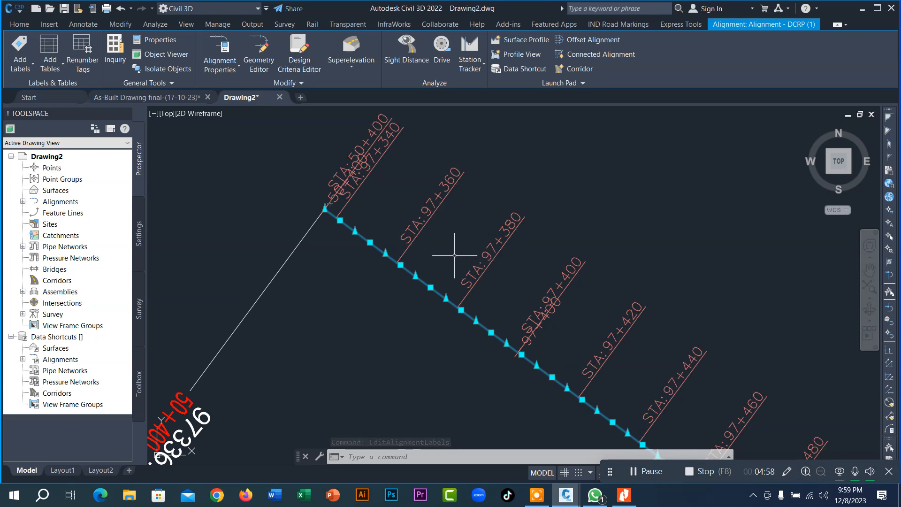
right_click(417, 234)
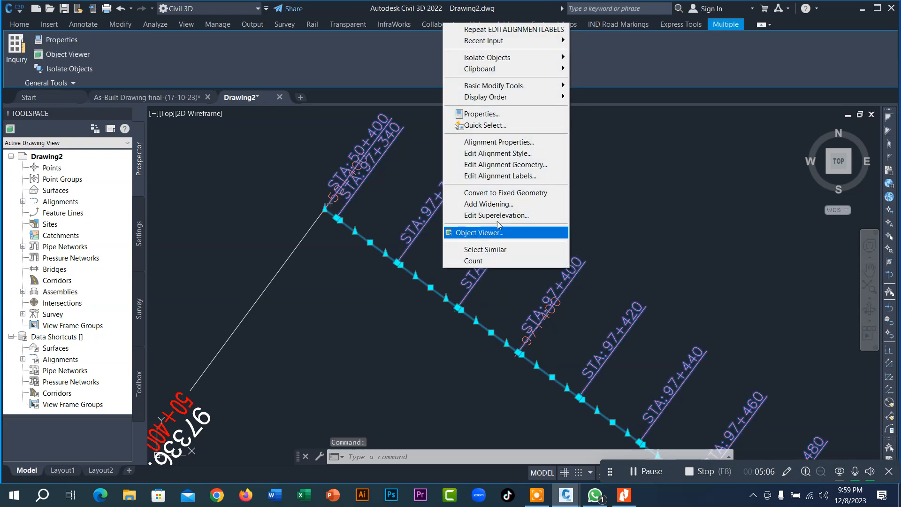
left_click(528, 176)
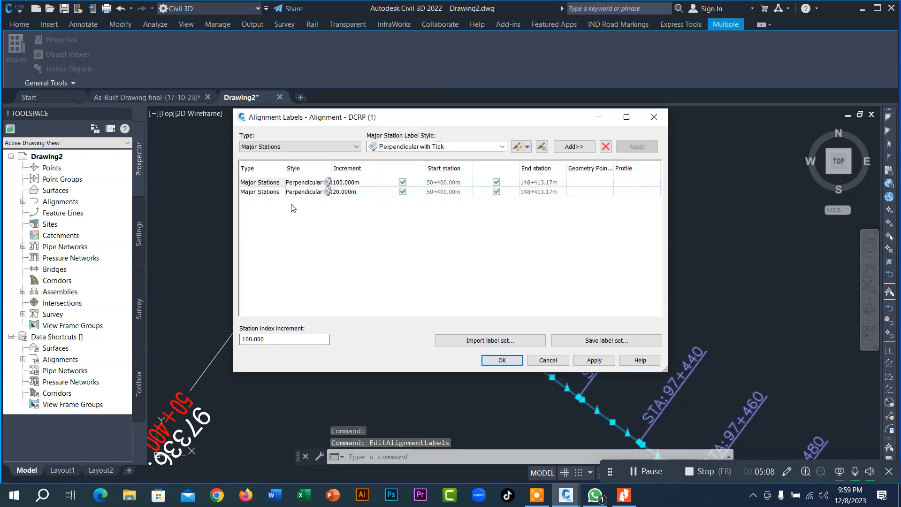
left_click(263, 191)
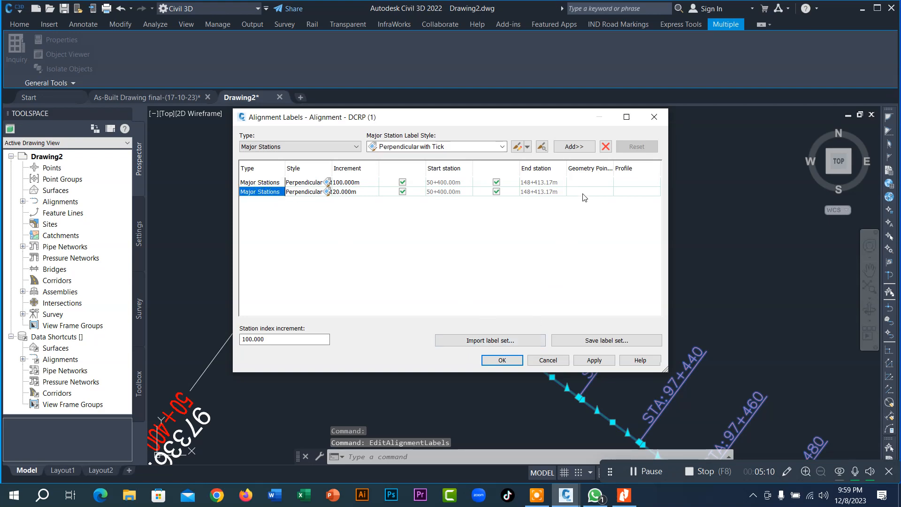
left_click(605, 147)
left_click(493, 359)
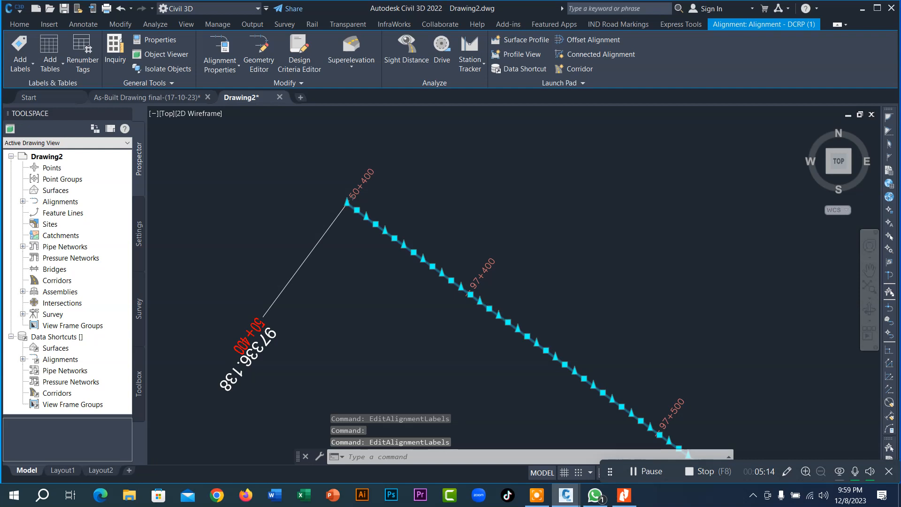
- Open the layout settings of the Perpendicular with Tick style used by the remaining 100 m major station labels
scroll(491, 300, "up", 2)
scroll(463, 296, "down", 2)
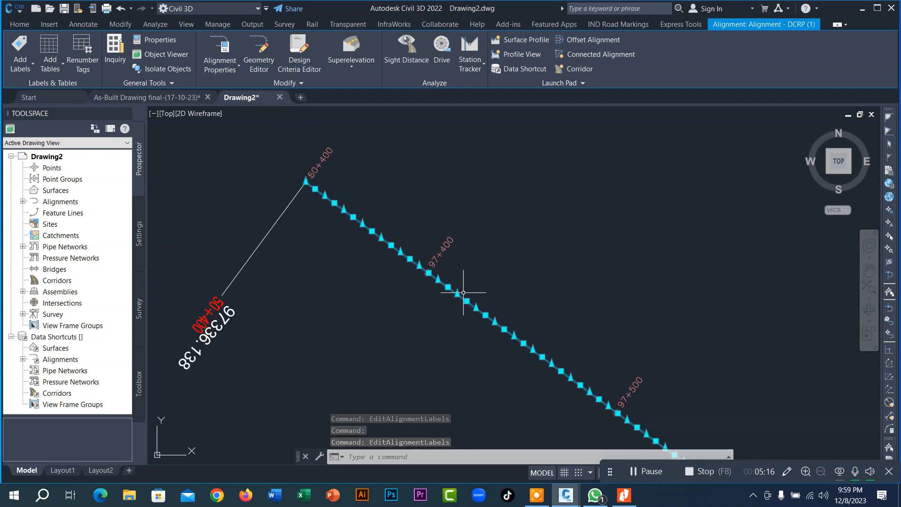
middle_click_drag(459, 318, 437, 293)
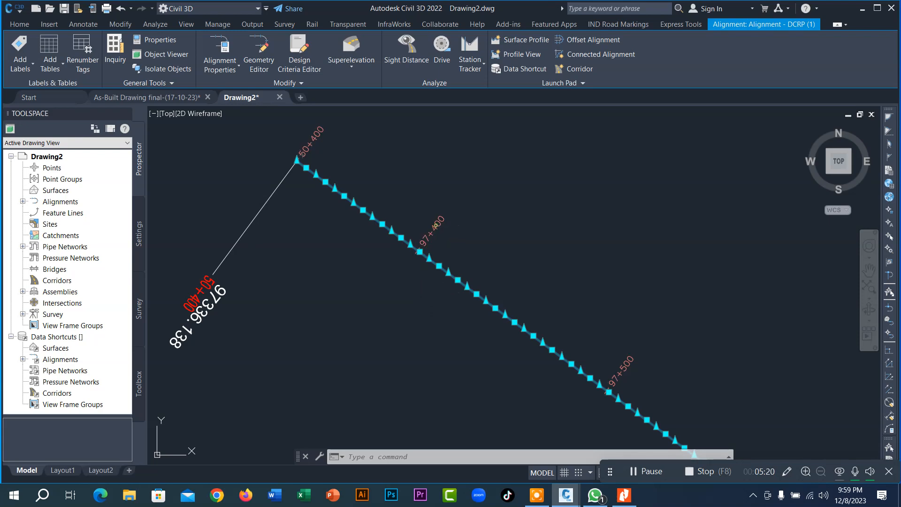
left_click(433, 231)
right_click(433, 233)
left_click(504, 386)
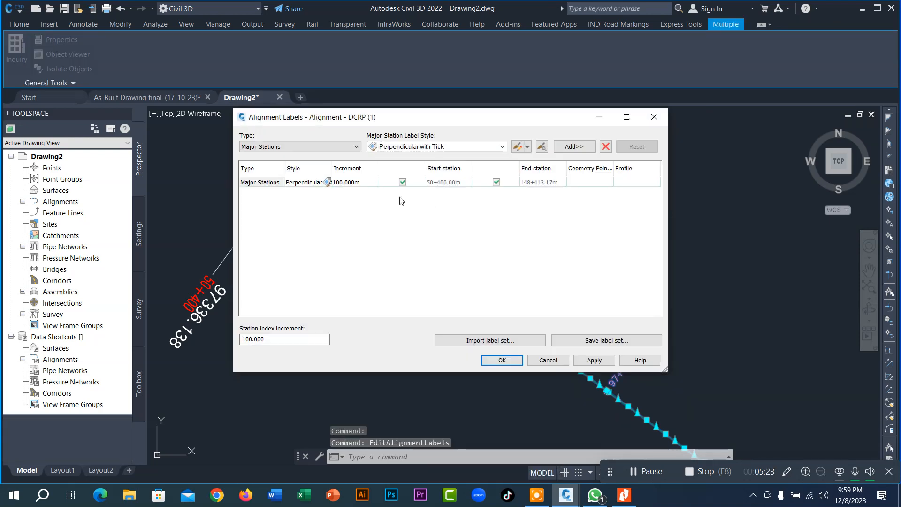
left_click(327, 182)
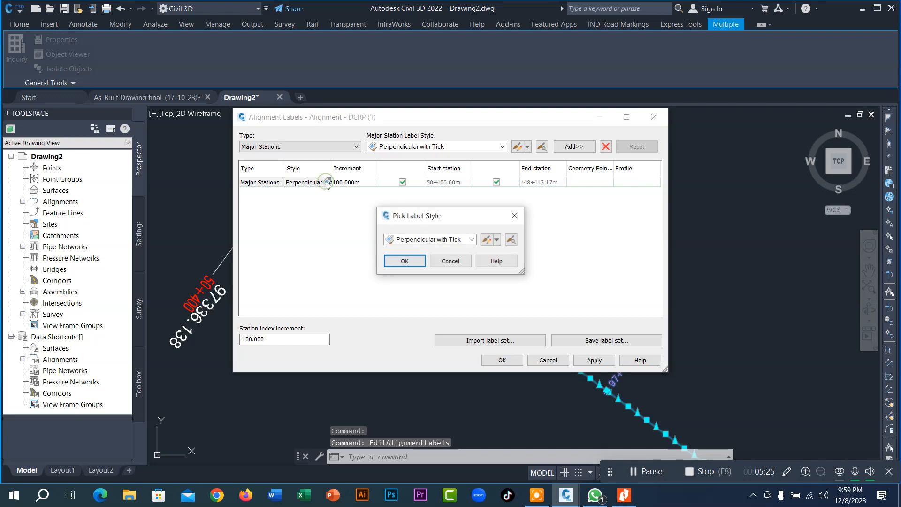
left_click(487, 239)
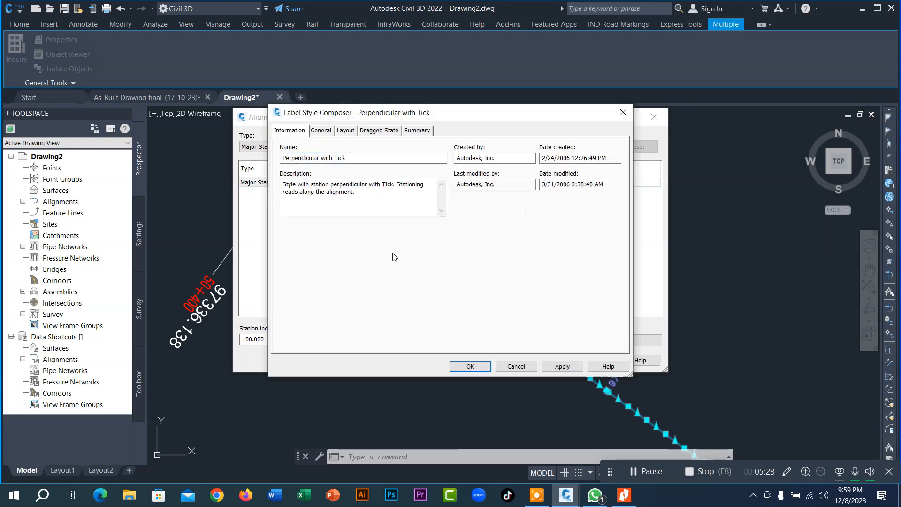
left_click(321, 129)
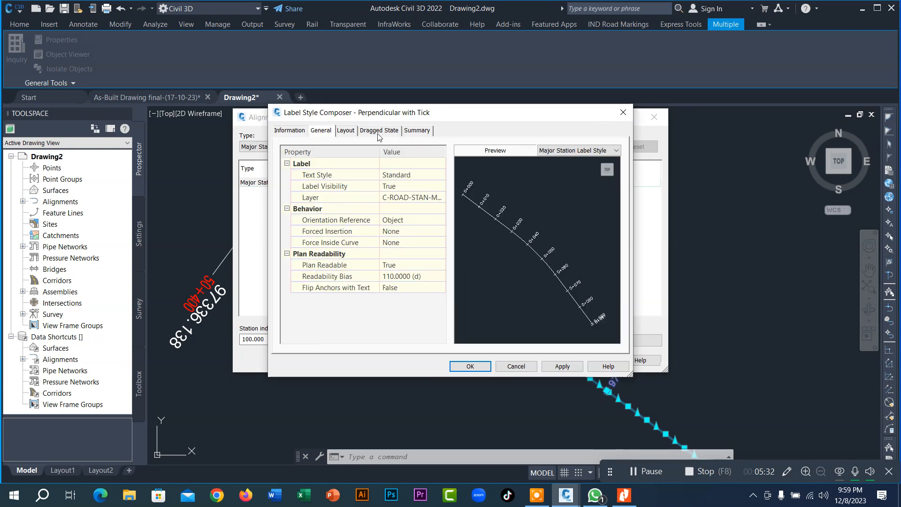
left_click(352, 131)
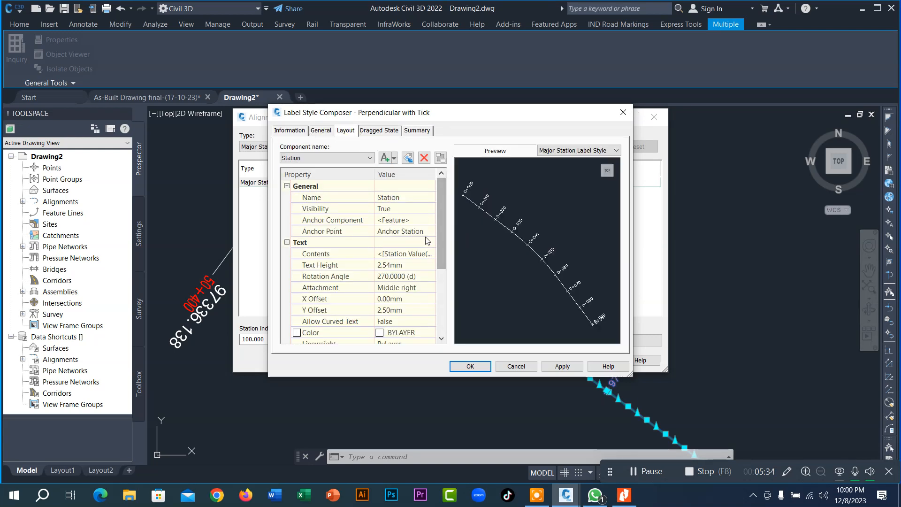
- Edit the Station component's text contents and insert an empty line above the Station Value field
left_click(429, 256)
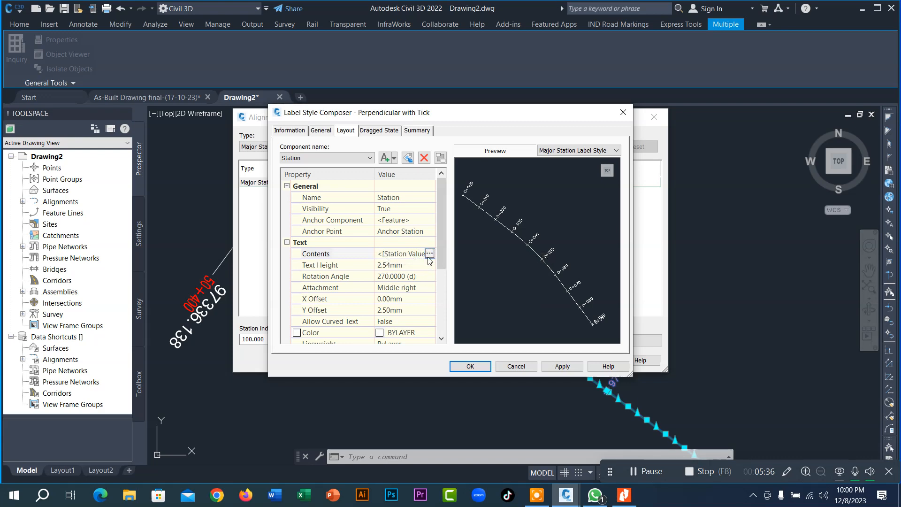
left_click(428, 254)
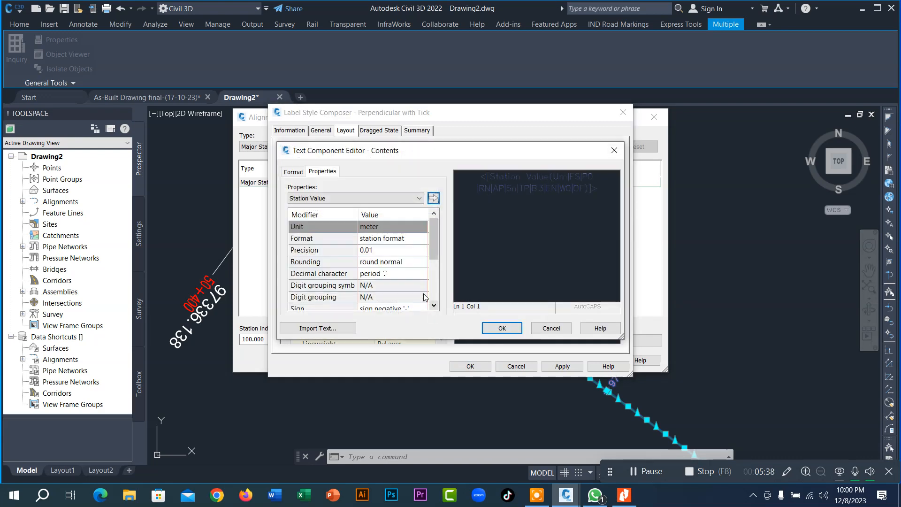
left_click(569, 190)
left_click_drag(569, 191, 485, 187)
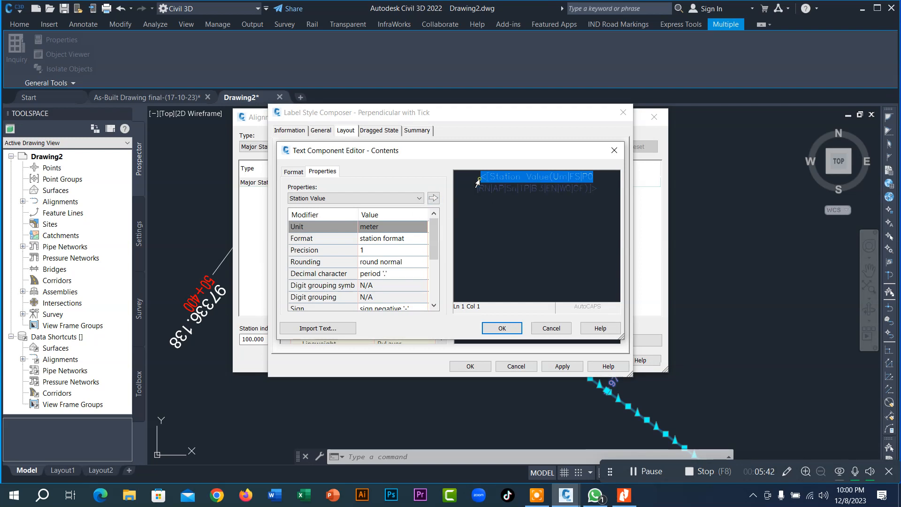
left_click(464, 185)
key("Return")
key("Up")
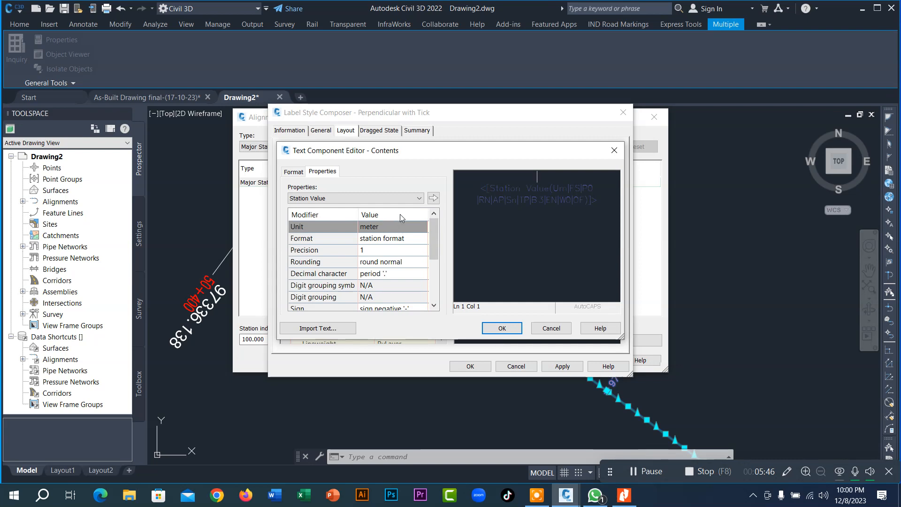
- Insert the Raw Station property with a precision of 0.001 on the empty line above the Station Value field
left_click(399, 199)
left_click(328, 215)
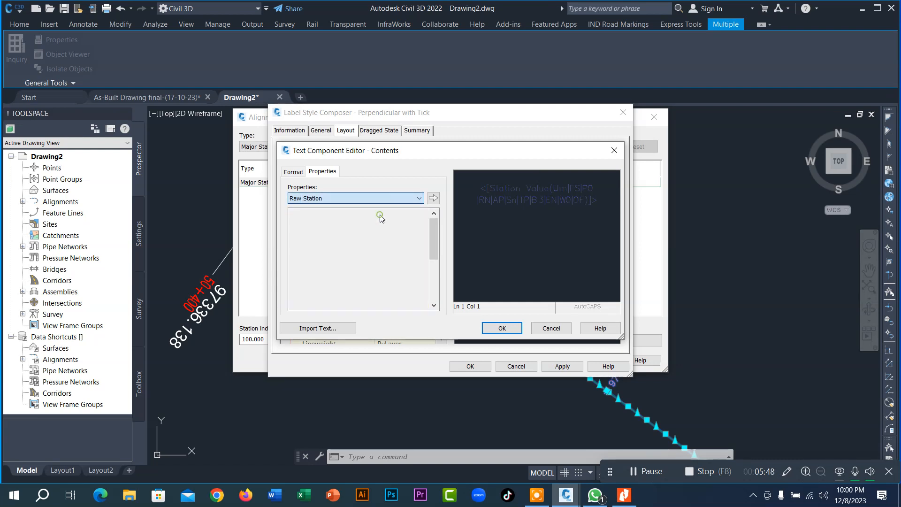
left_click(403, 249)
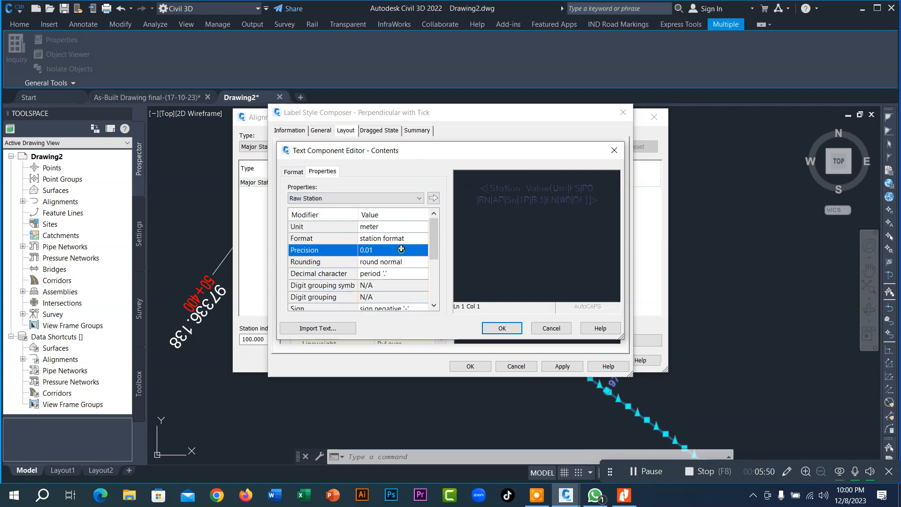
left_click(404, 249)
left_click(406, 288)
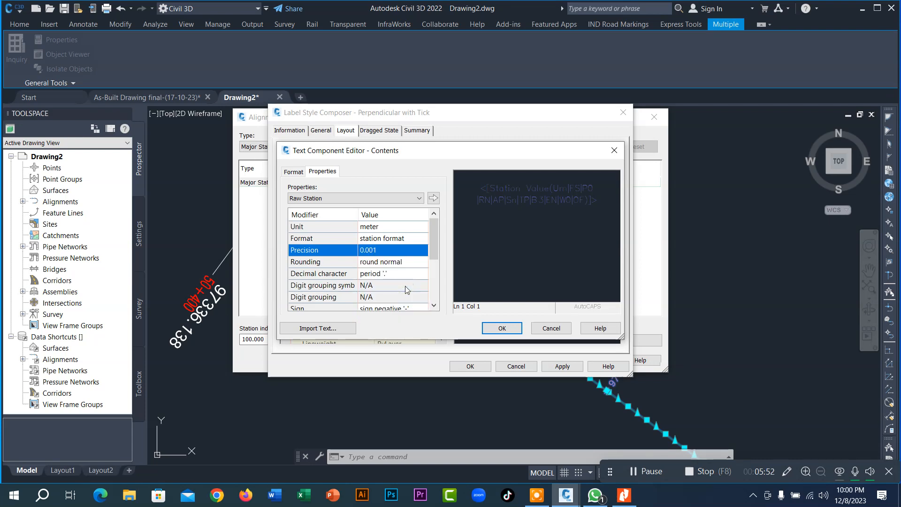
left_click(434, 198)
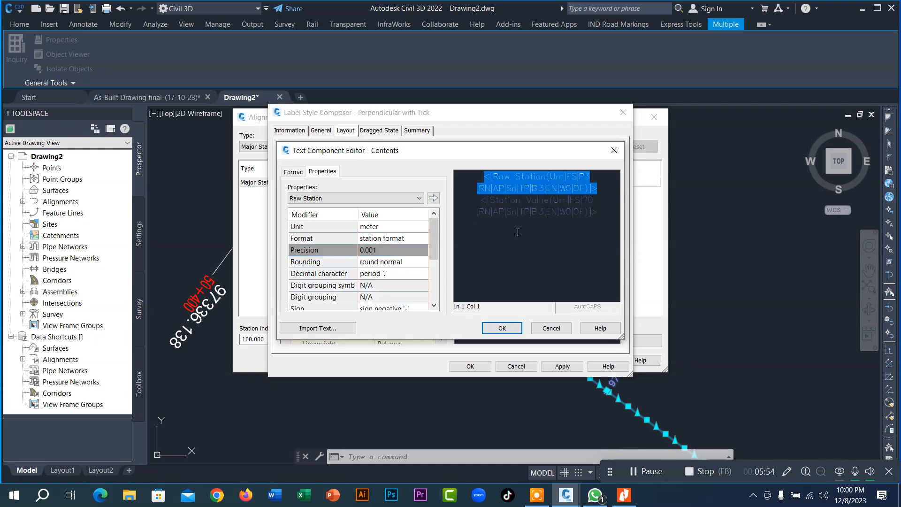
- Set the justification of both station lines in the label contents to Left
left_click_drag(607, 218, 466, 175)
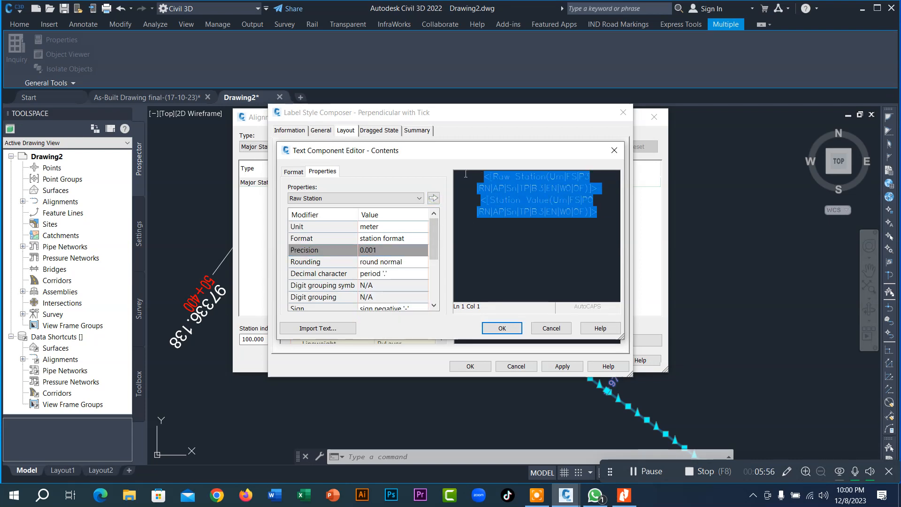
left_click(300, 171)
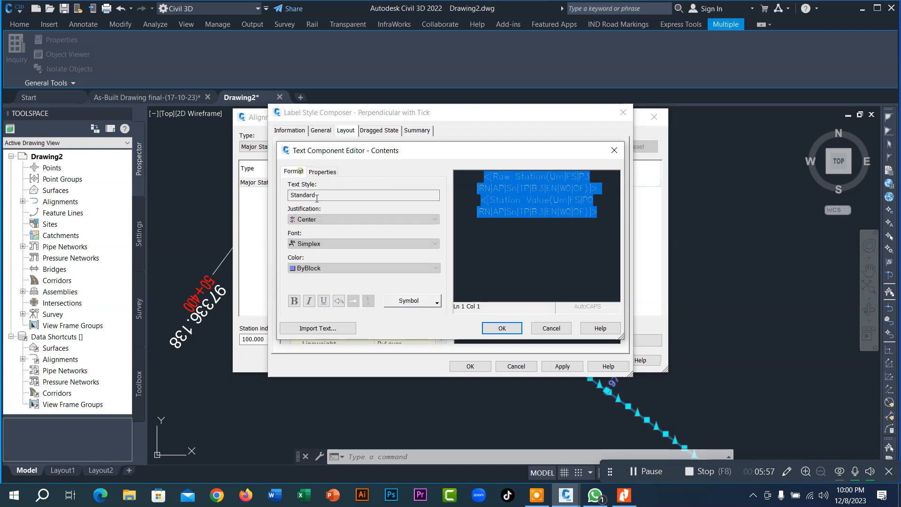
left_click(326, 219)
left_click(307, 229)
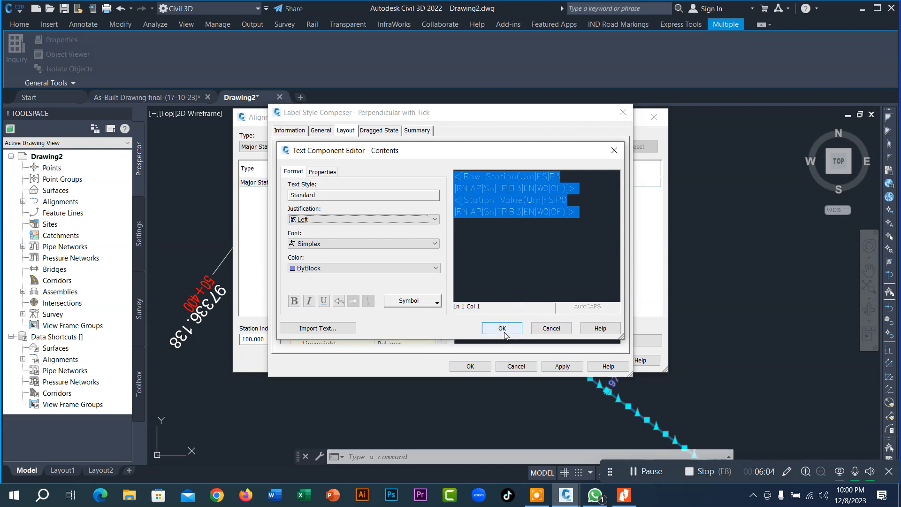
- Select the Station Value field in the label contents and choose a precision of 1 for it
left_click(568, 222)
left_click_drag(580, 218, 449, 199)
left_click(322, 171)
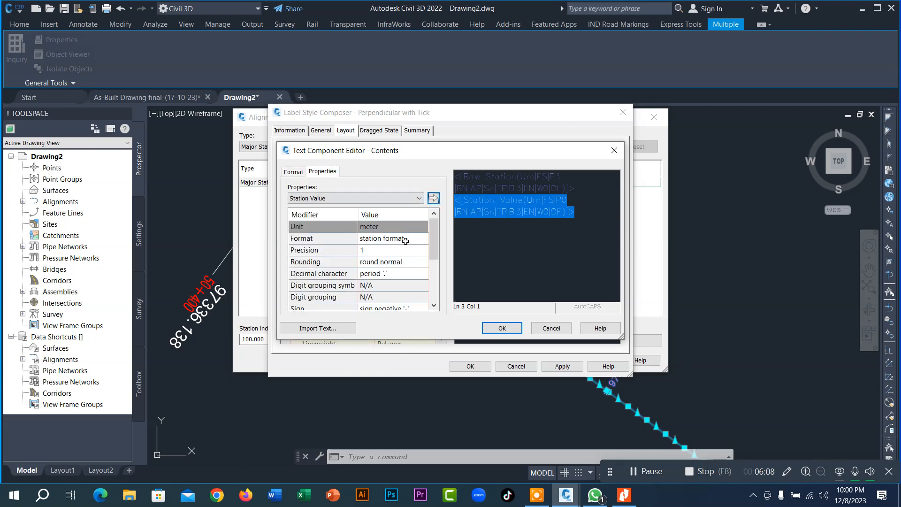
left_click(413, 250)
left_click(415, 250)
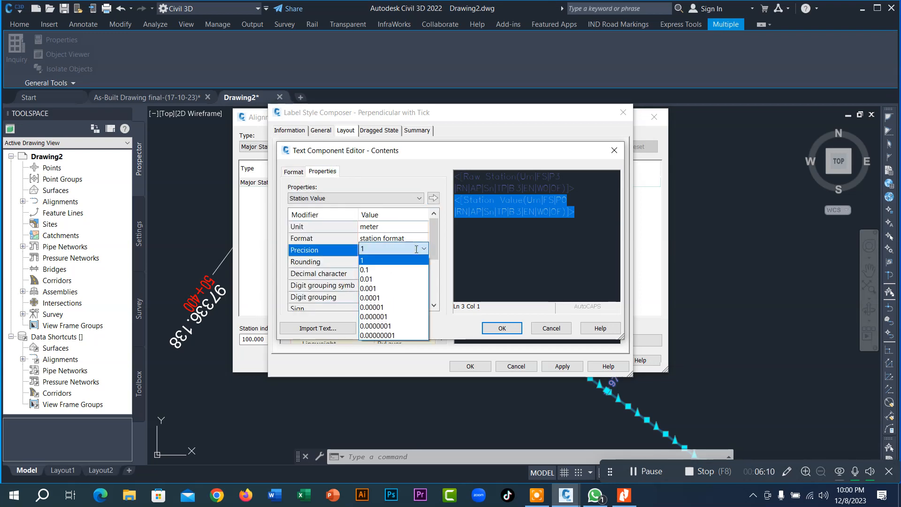
left_click(413, 260)
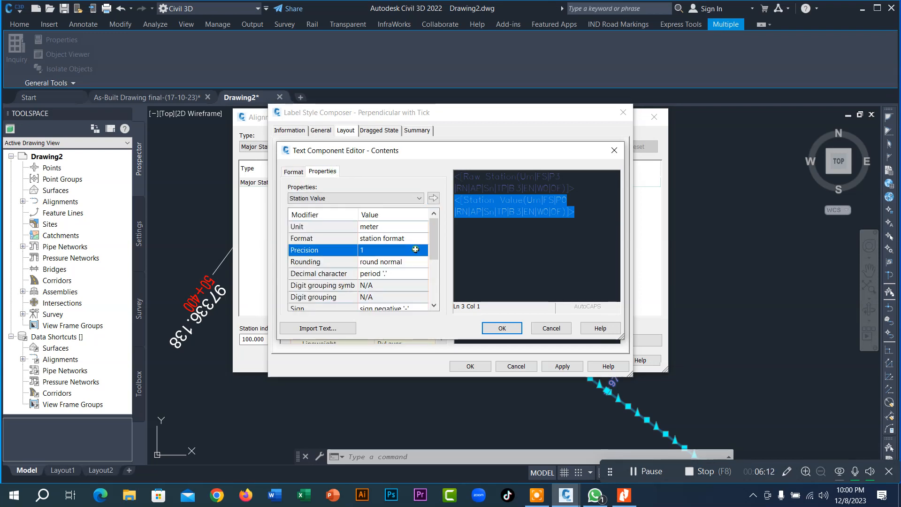
- Accept the edited contents, apply the label style to the alignment's station labels, and clear the selection
left_click(502, 328)
left_click(566, 367)
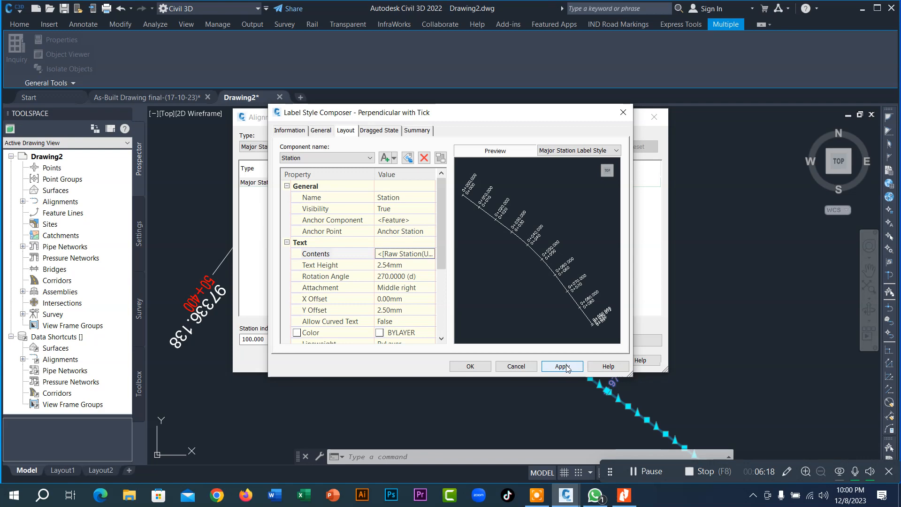
left_click(470, 366)
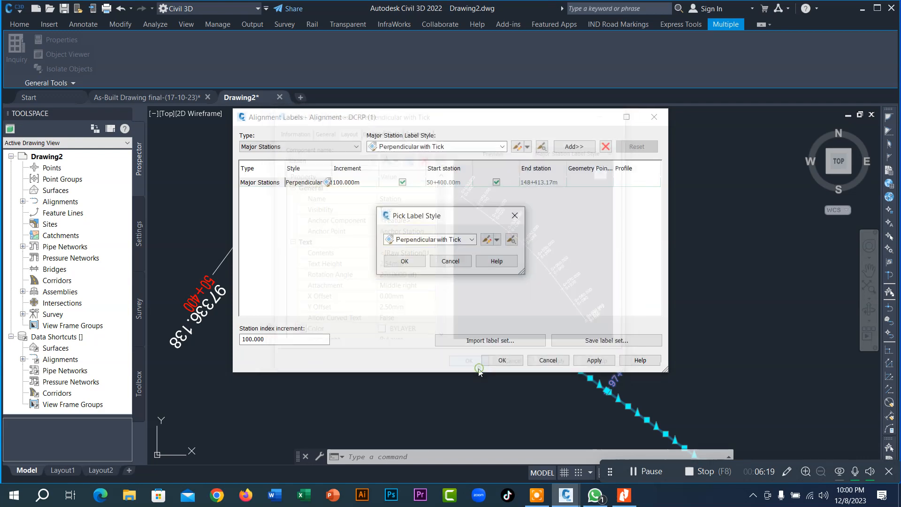
left_click(422, 265)
left_click(490, 358)
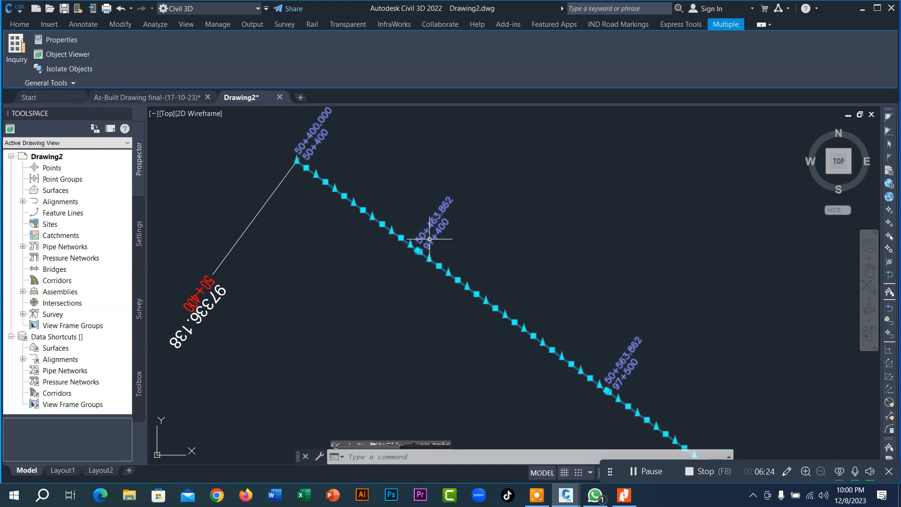
middle_click_drag(369, 178, 372, 192)
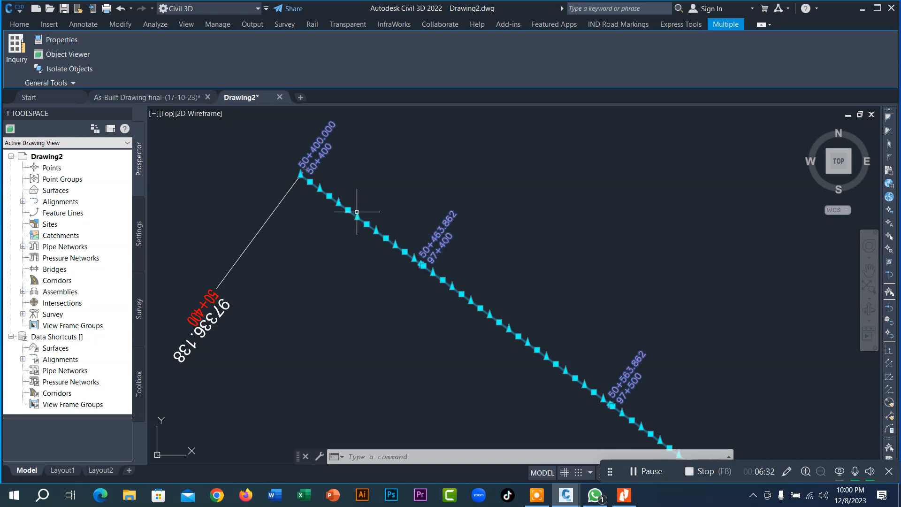
key("Escape")
key("Escape")
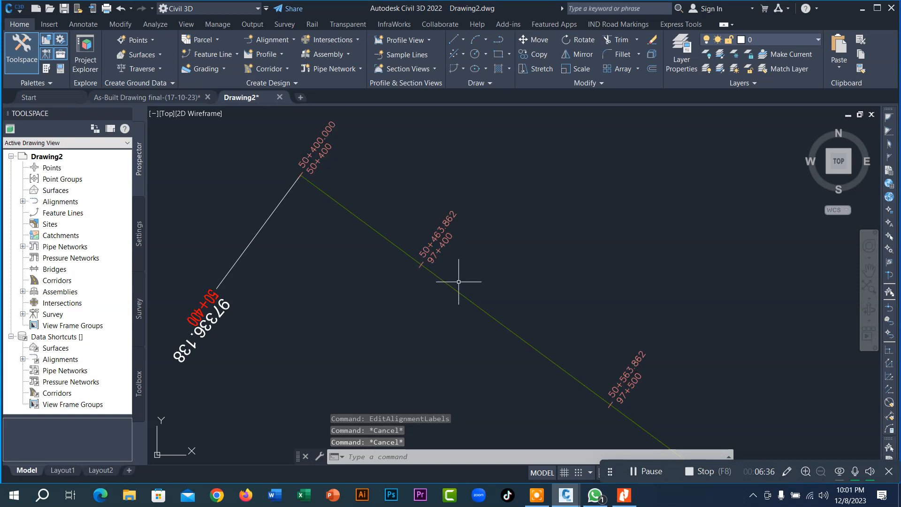
left_click(433, 243)
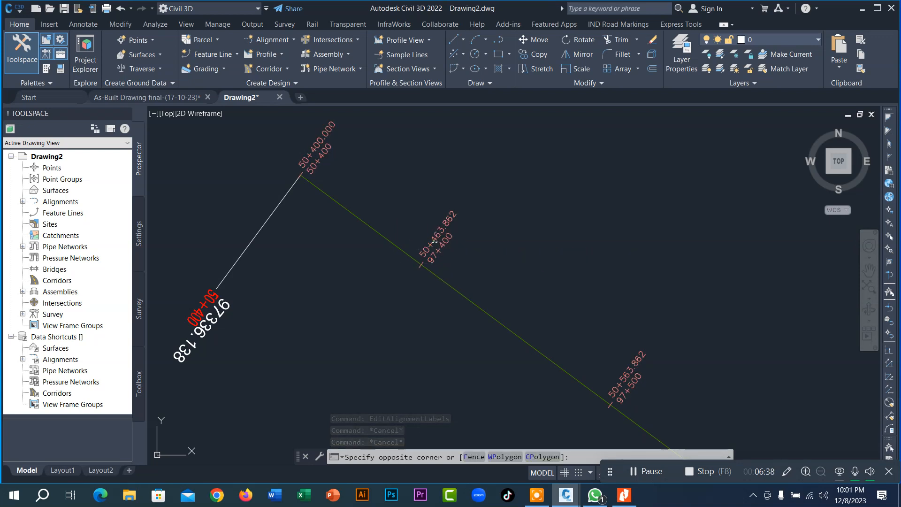
left_click(425, 256)
right_click(438, 222)
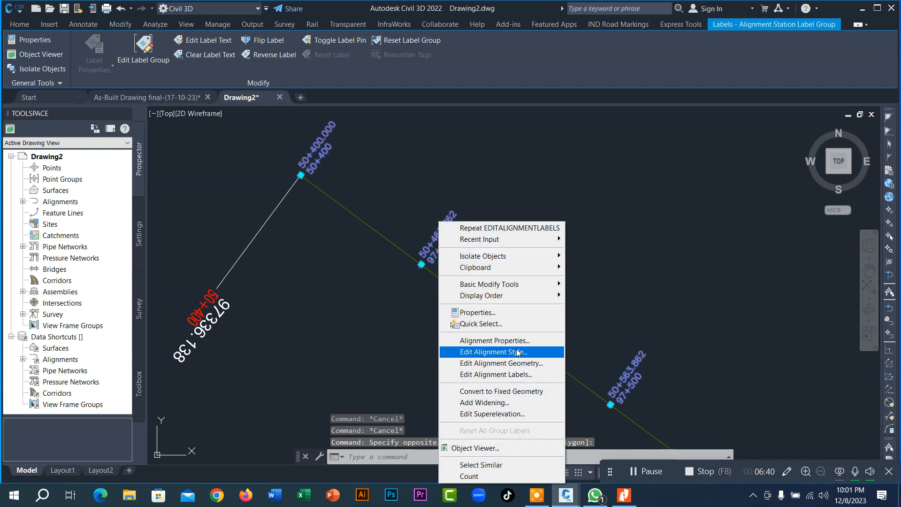
key("Escape")
key("Escape")
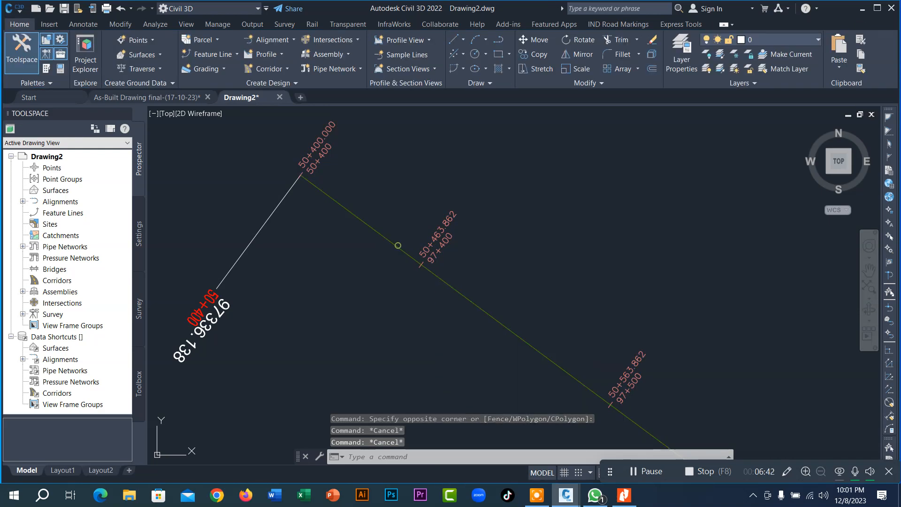
- Open the station control properties of the alignment and copy the Station Ahead value of its station equation
left_click(399, 244)
left_click(225, 70)
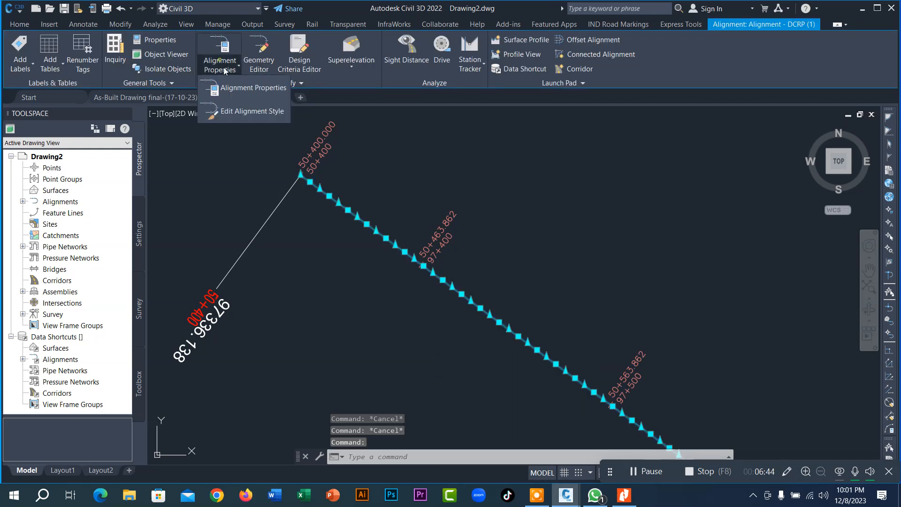
left_click(245, 87)
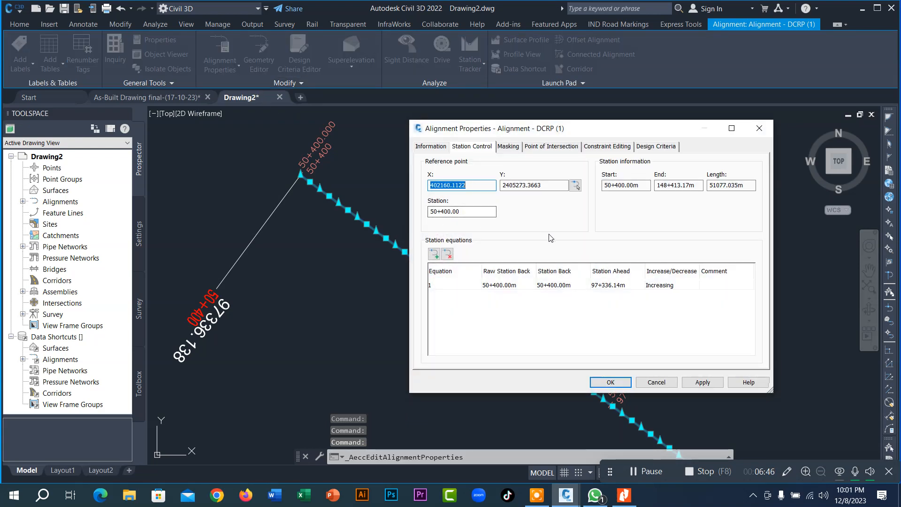
double_click(645, 186)
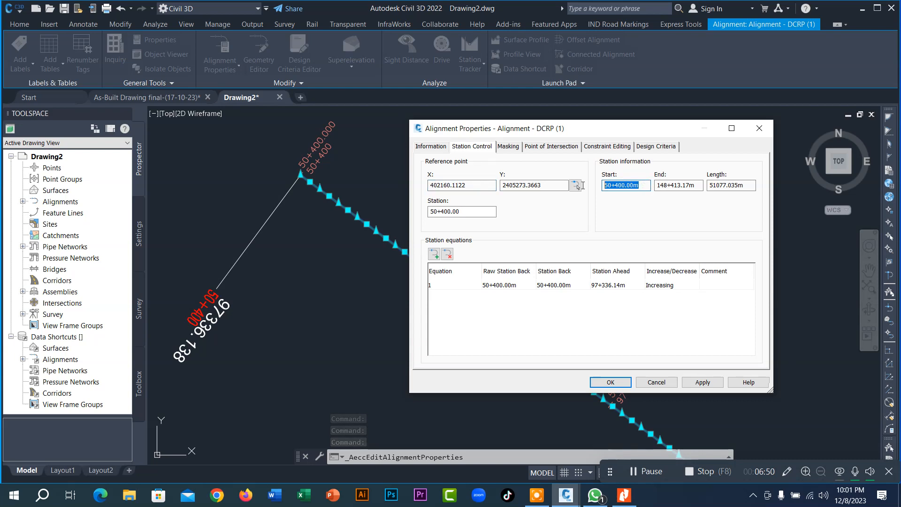
left_click(628, 286)
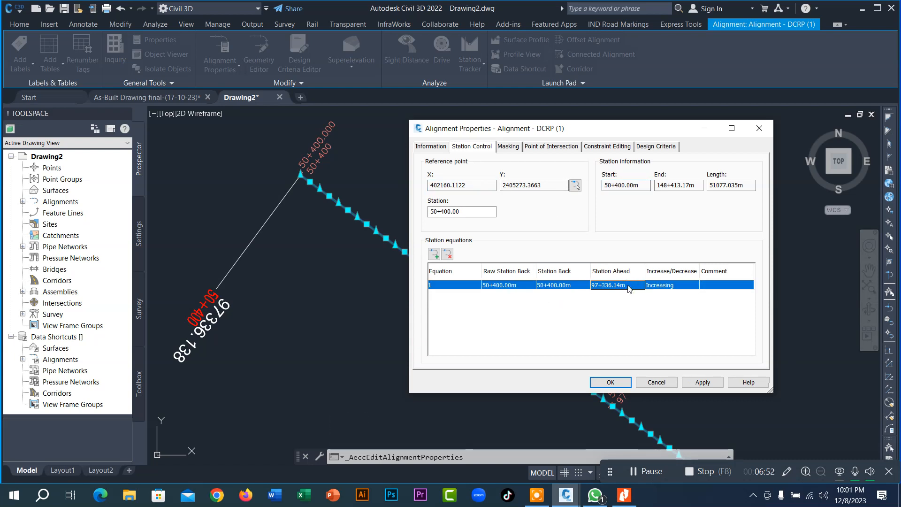
left_click(628, 285)
key("ctrl+c")
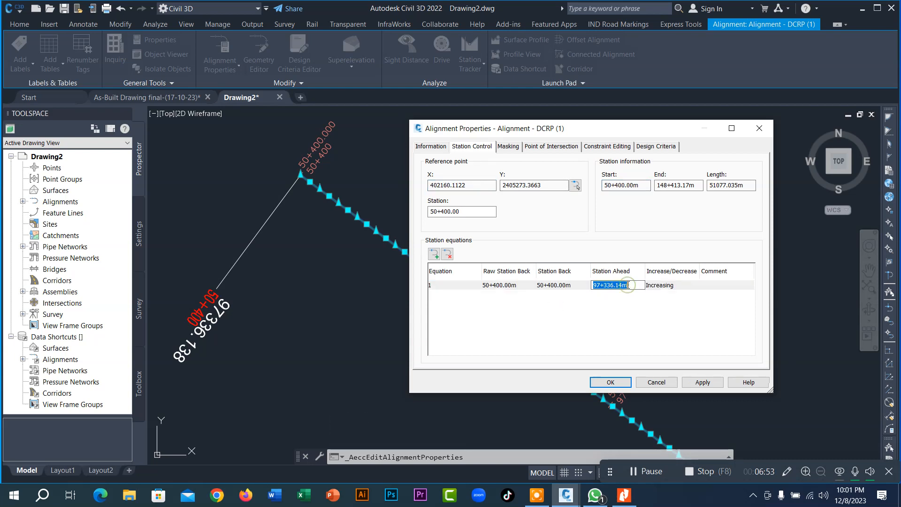
- Set the reference point station to the copied value, 97+336.14, and accept the change
double_click(643, 186)
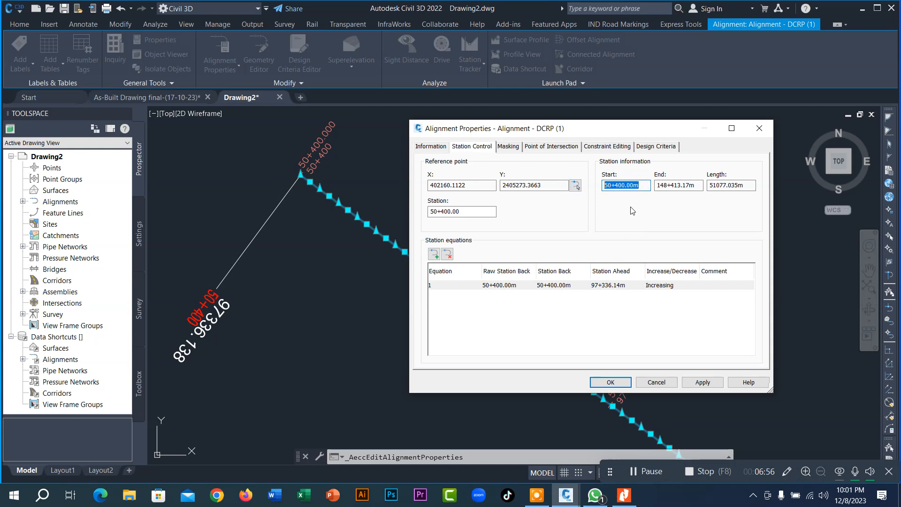
double_click(469, 212)
key("ctrl+v")
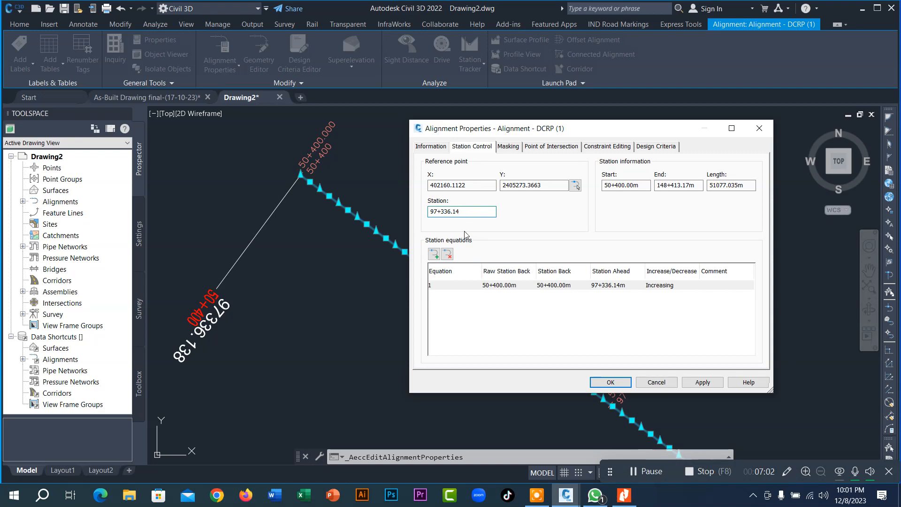
left_click(507, 316)
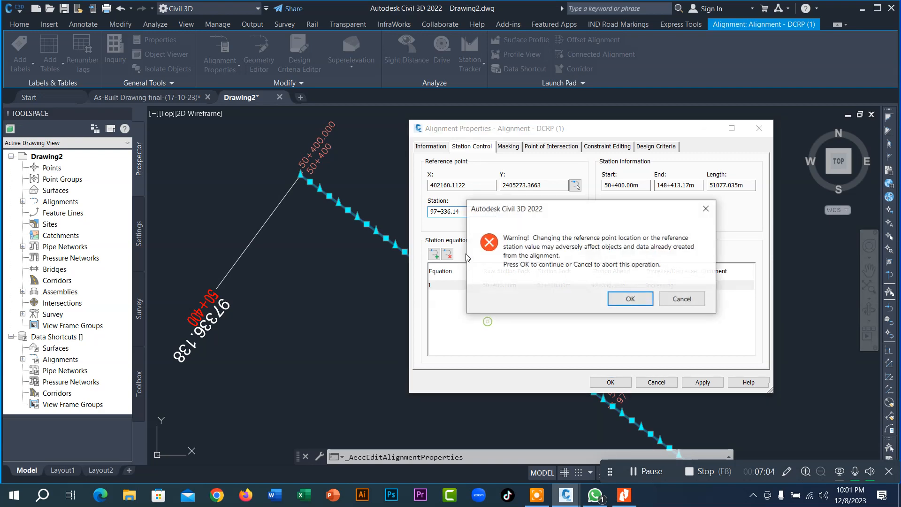
left_click(628, 298)
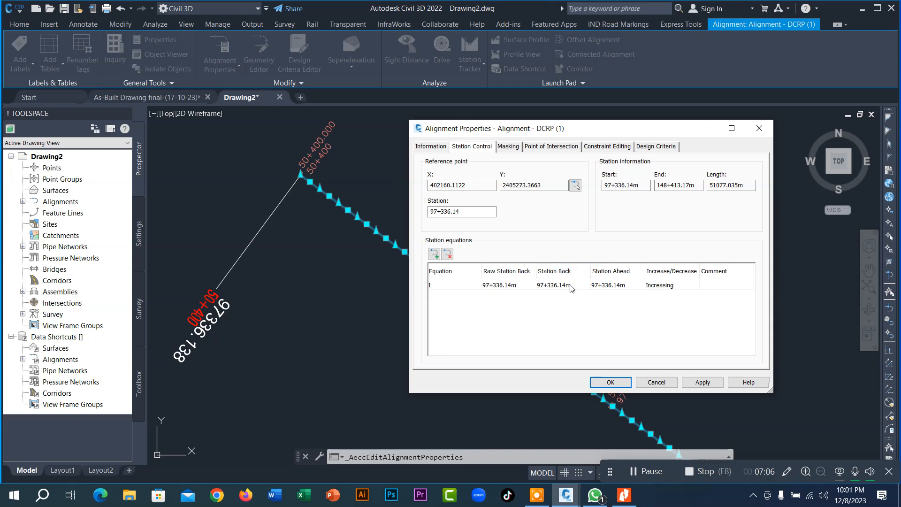
- Set the Station Ahead value of station equation 1 to 50400 and accept the change
double_click(611, 286)
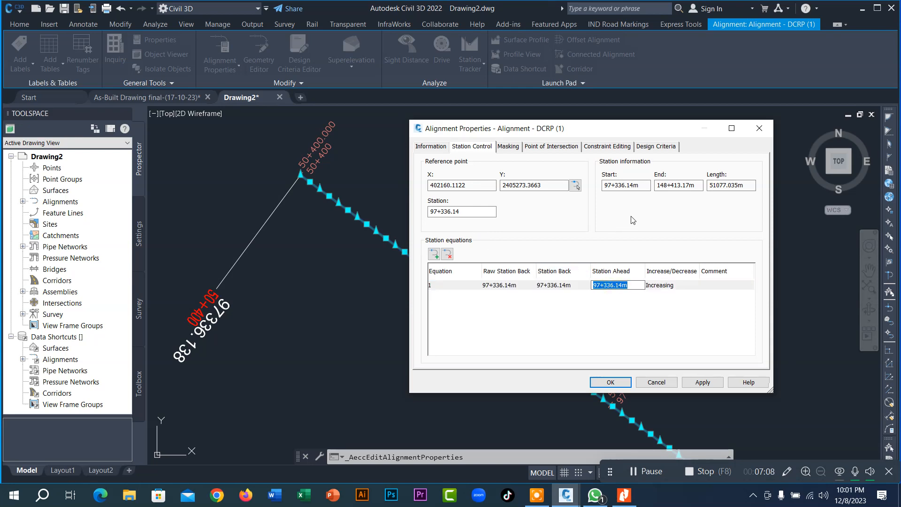
type("50400")
left_click(471, 209)
left_click(632, 294)
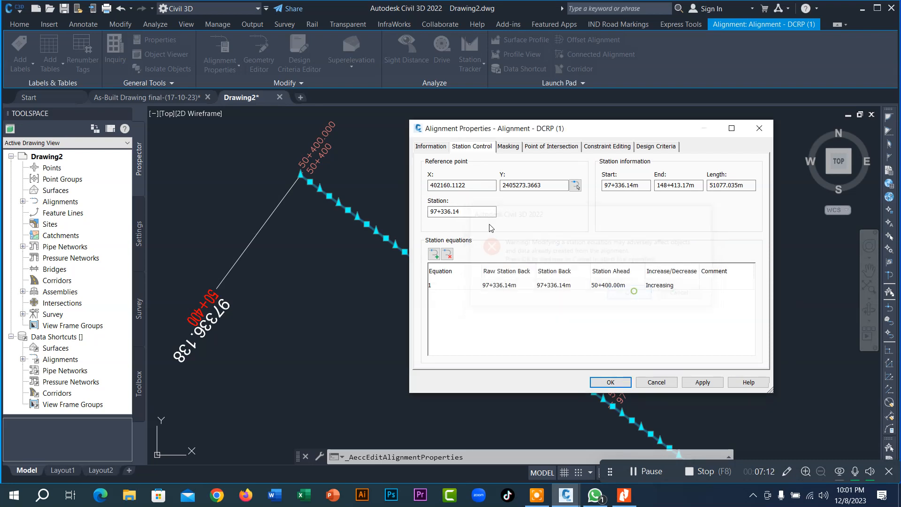
- Set the reference point station to 97336.138, apply the change, and close the alignment properties
type("9")
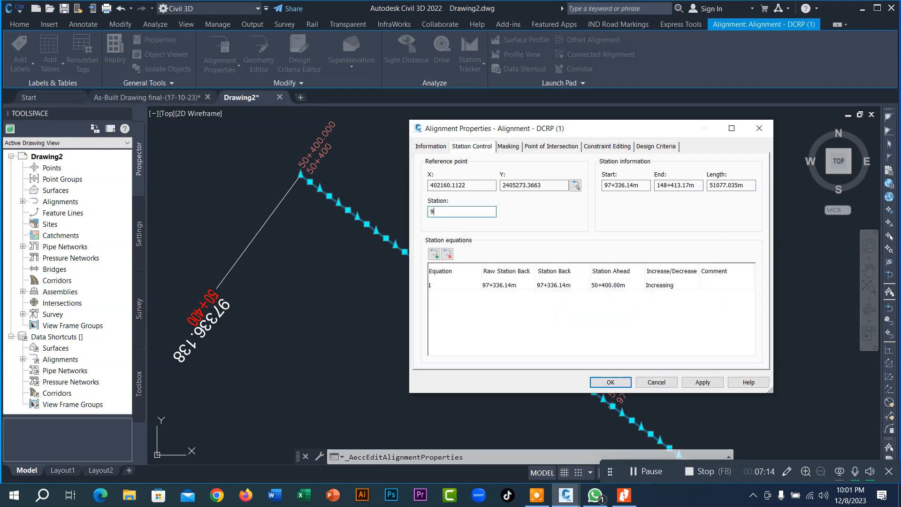
type("7336.138")
left_click(702, 382)
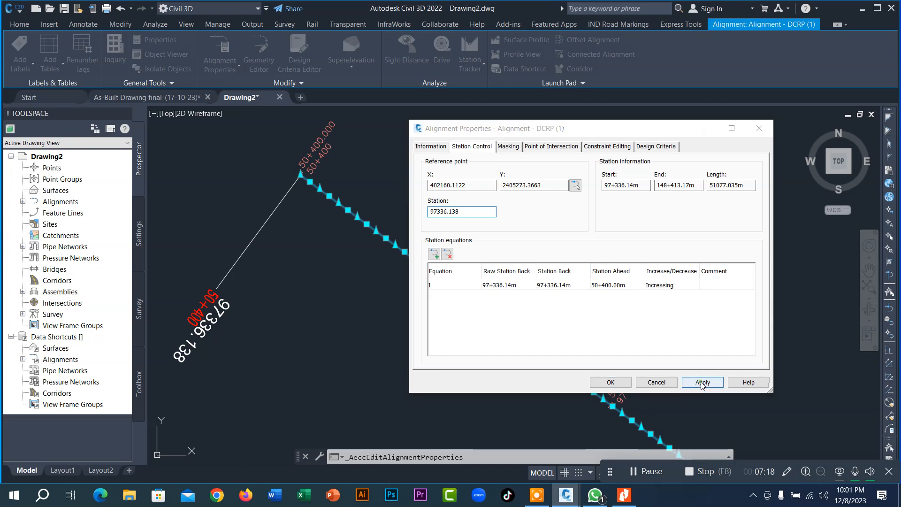
left_click(630, 299)
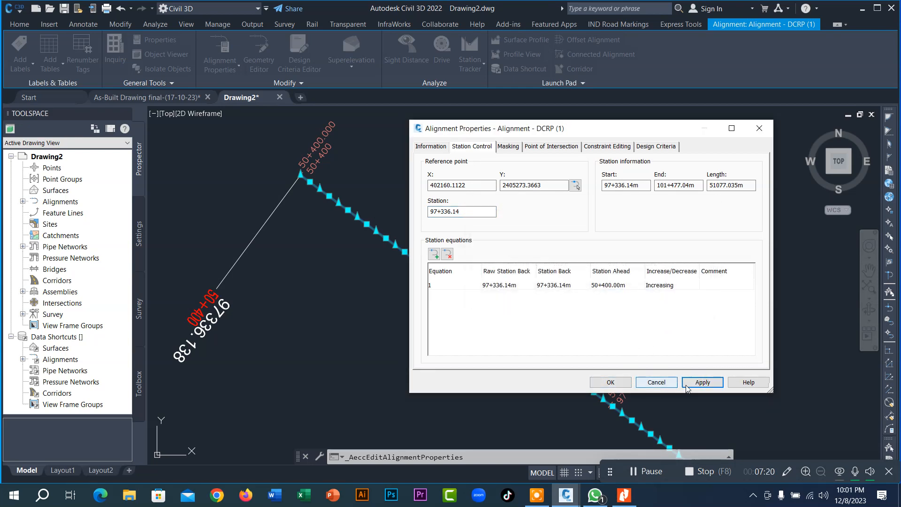
left_click(609, 383)
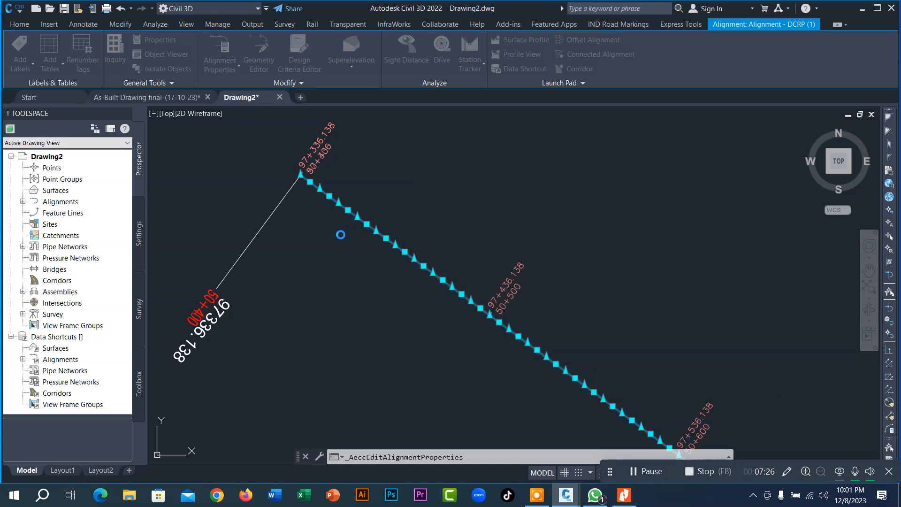
- Examine the double chainage labels from the alignment's start onward, and clear the alignment selection
scroll(334, 247, "down", 2)
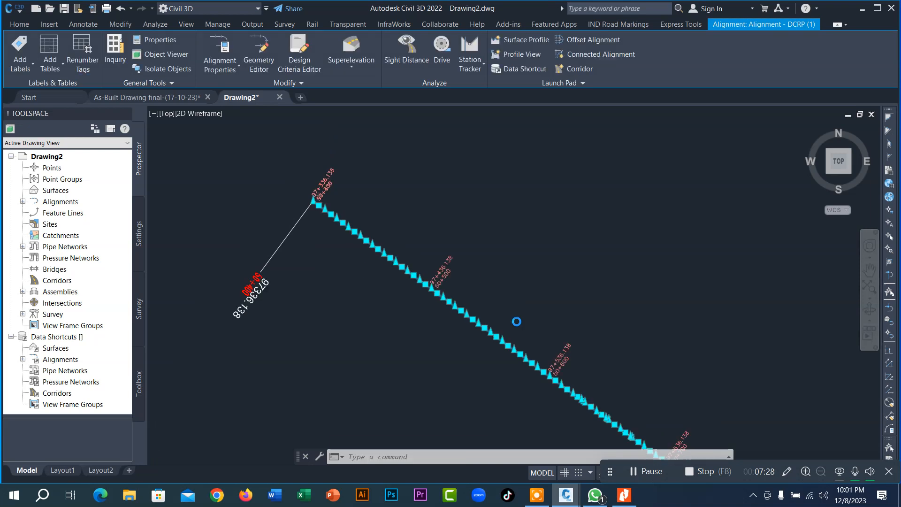
scroll(453, 292, "up", 2)
scroll(465, 298, "down", 1)
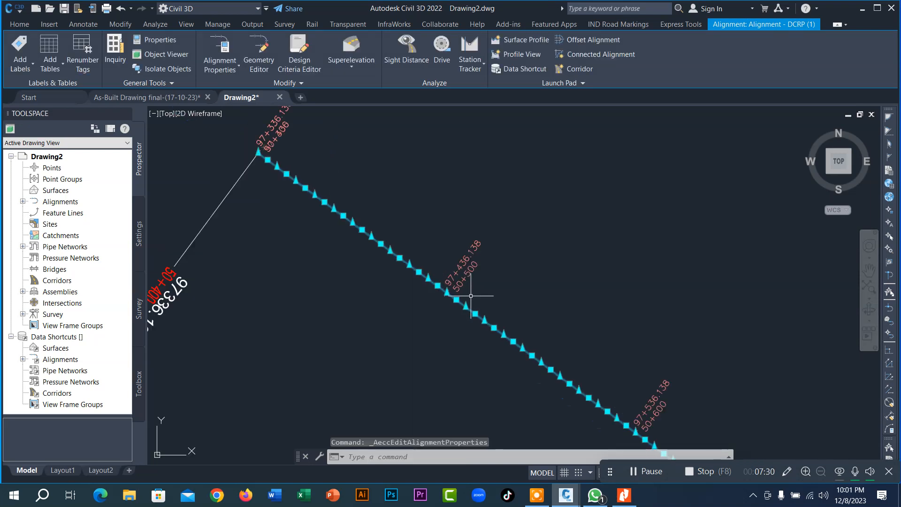
scroll(423, 246, "down", 1)
scroll(413, 256, "up", 3)
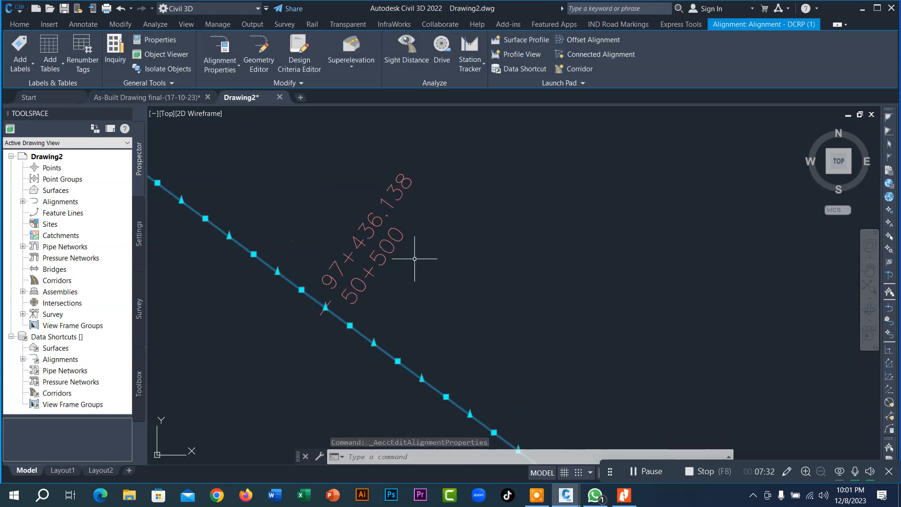
middle_click_drag(402, 261, 380, 249)
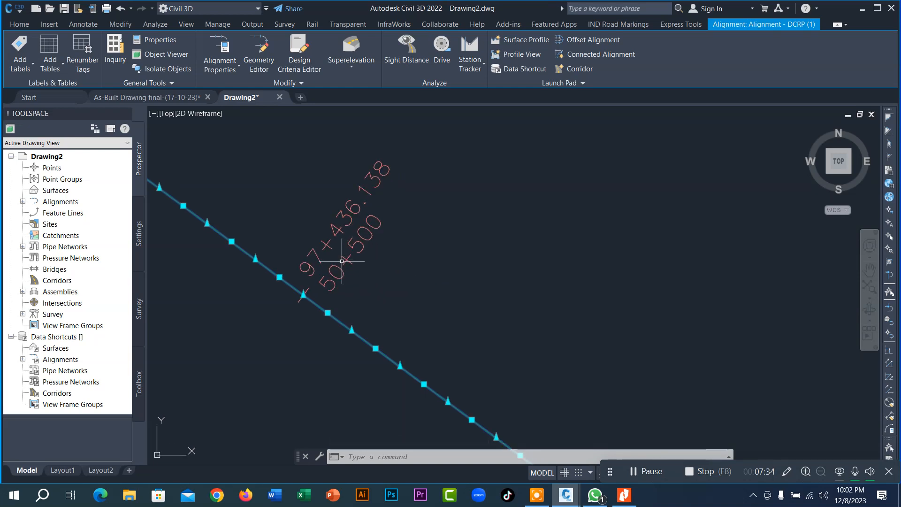
scroll(378, 237, "down", 6)
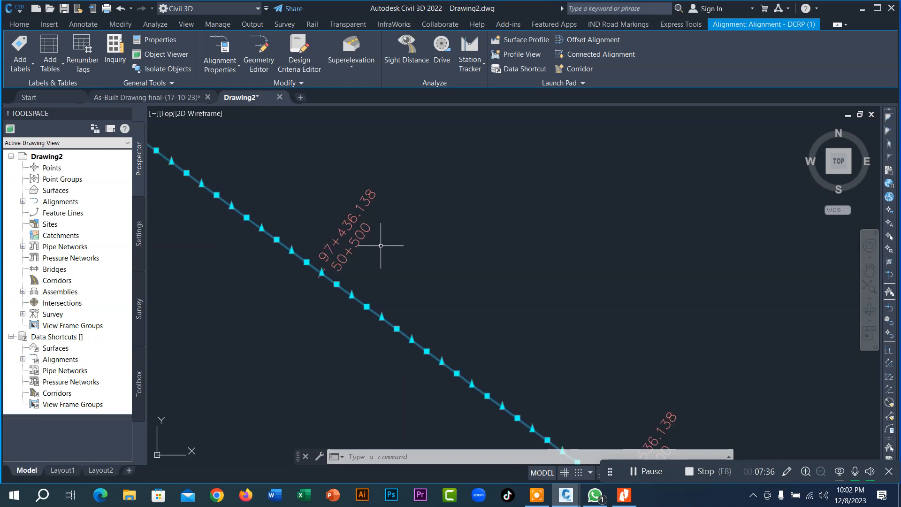
scroll(314, 203, "up", 8)
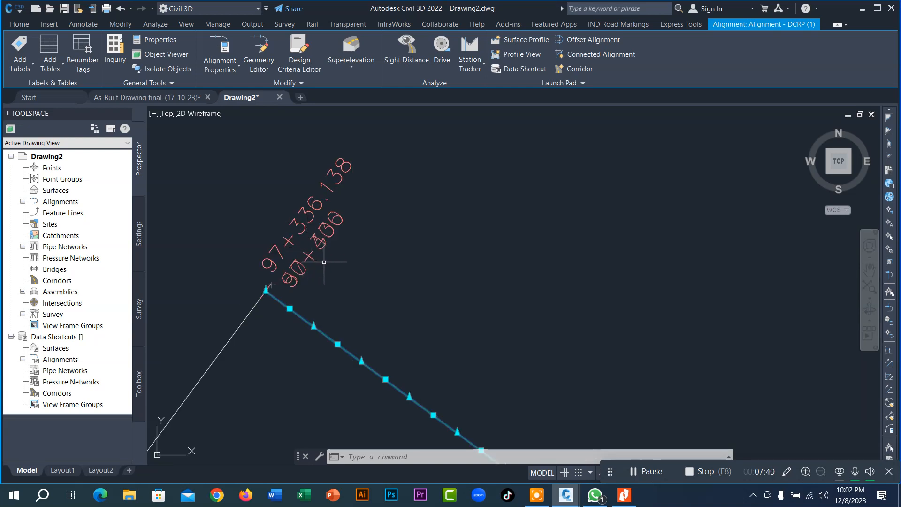
scroll(284, 227, "down", 3)
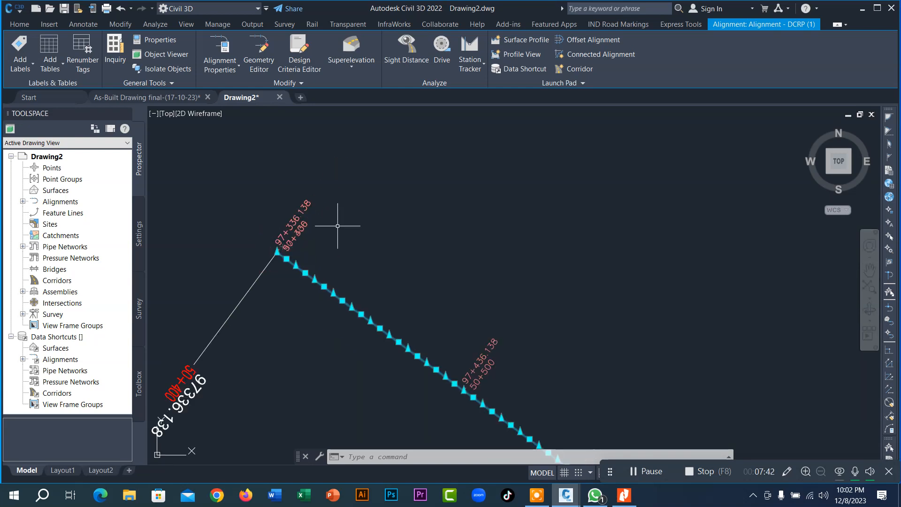
scroll(341, 216, "down", 2)
middle_click_drag(471, 316, 414, 264)
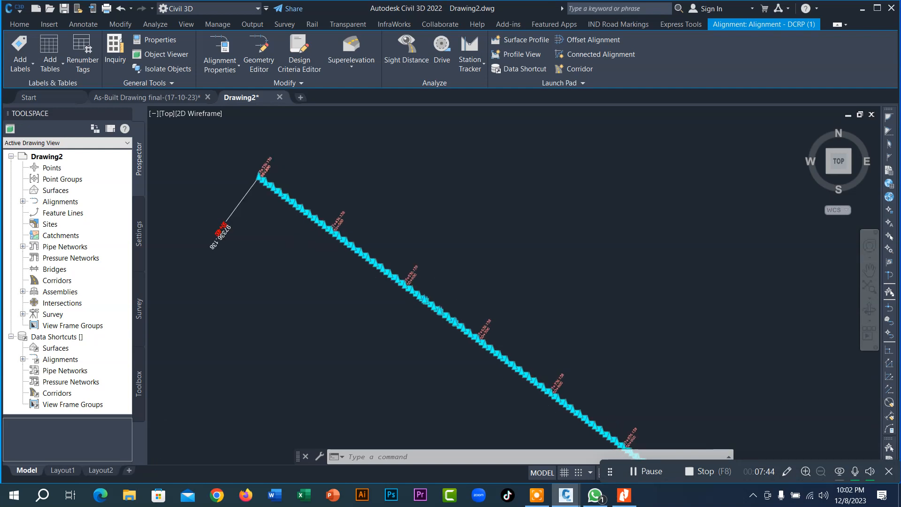
scroll(418, 286, "up", 3)
key("Escape")
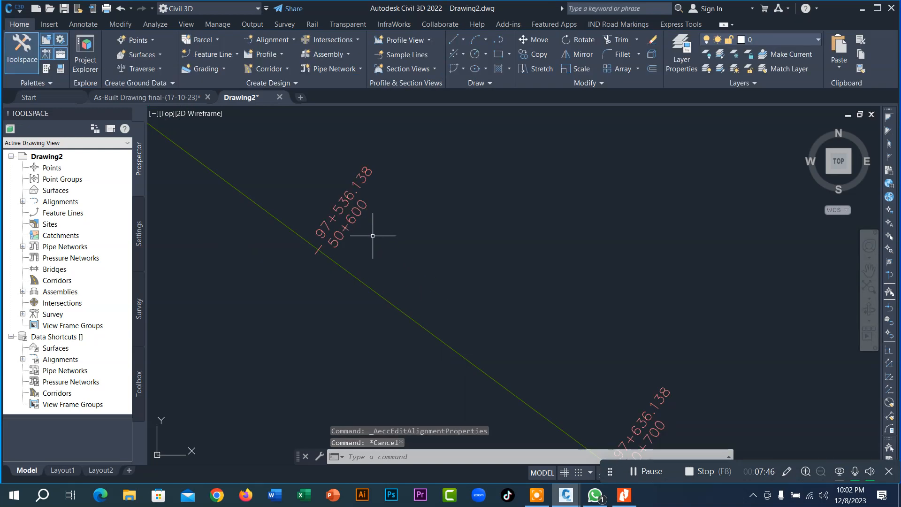
mouse_move(502, 293)
middle_mouse_down()
mouse_move(410, 233)
mouse_move(403, 214)
middle_mouse_up()
middle_click_drag(628, 319, 529, 213)
scroll(479, 234, "down", 2)
middle_click_drag(632, 342, 541, 286)
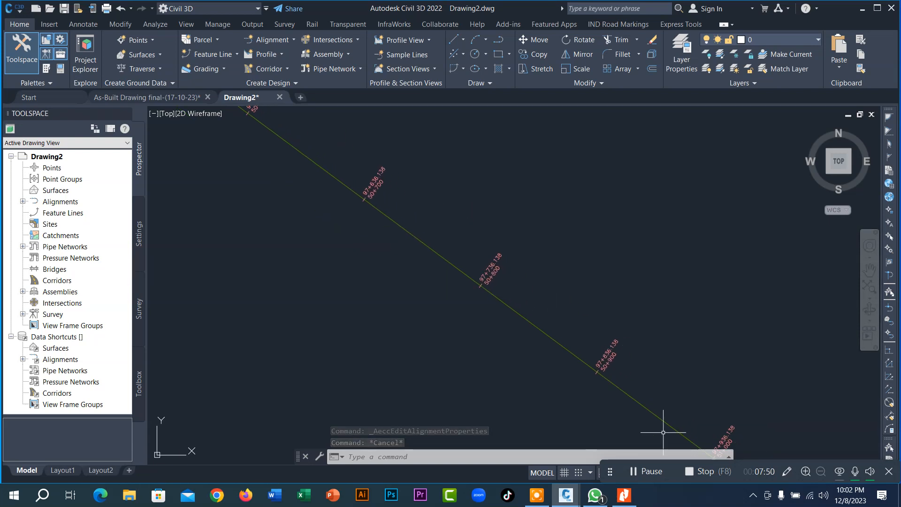